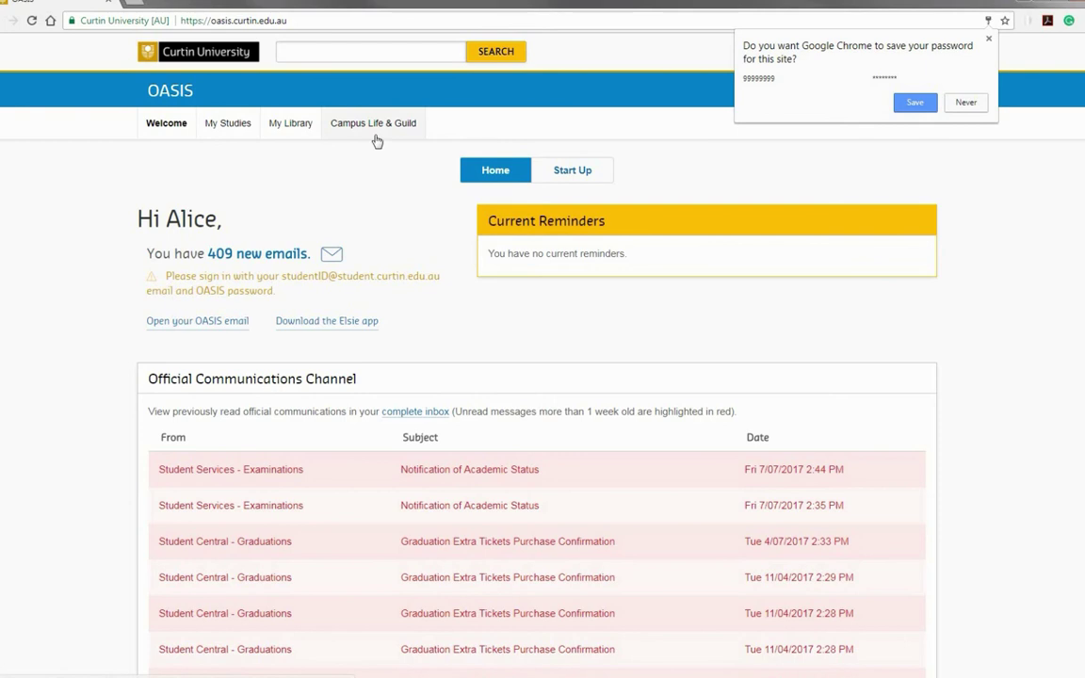
Step: Open the OASIS Campus Life & Guild page, go on to RiskWare UAT and log in with the prefilled credentials
{"action": "left_click", "coordinate": [374, 138]}
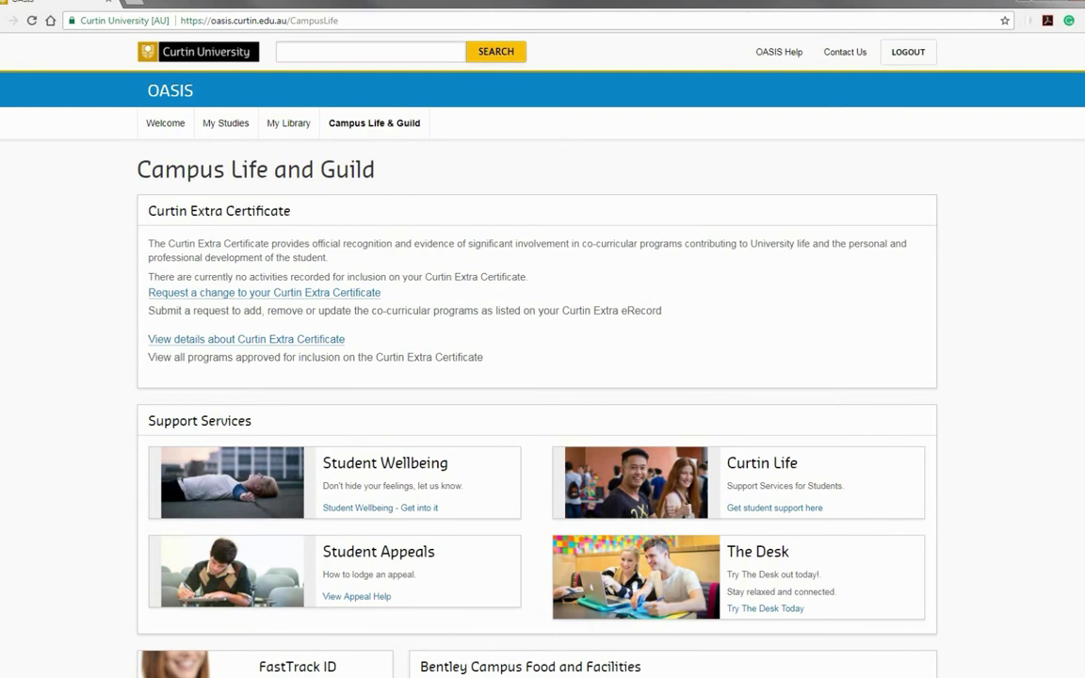
{"action": "scroll", "coordinate": [1016, 432], "scroll_direction": "down", "scroll_amount": 6}
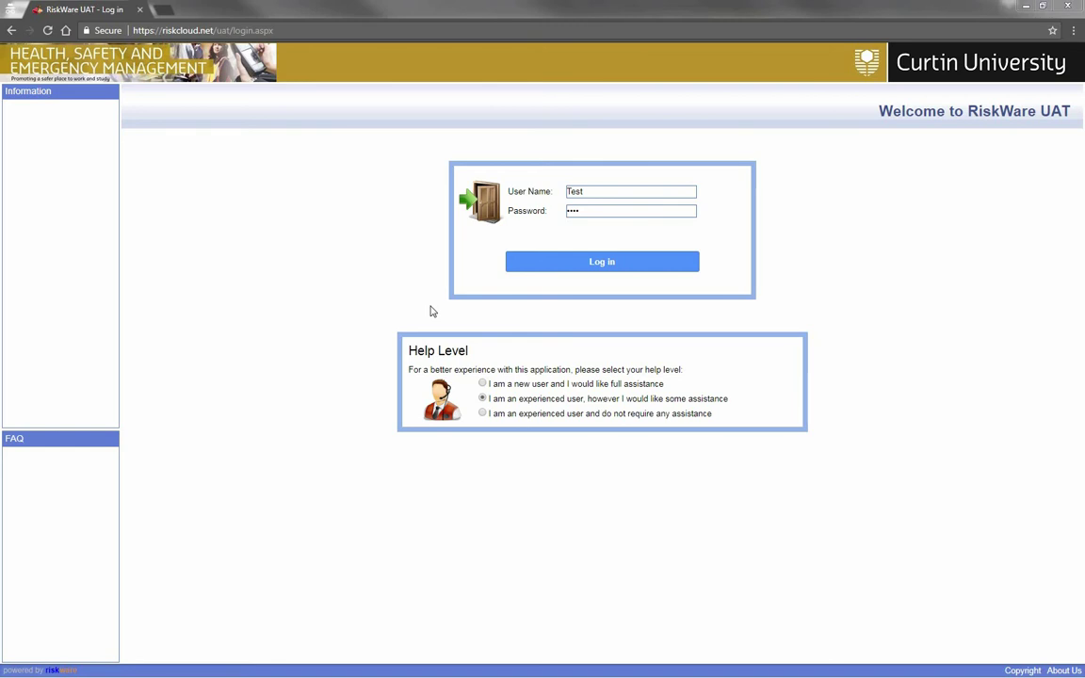
{"action": "left_click", "coordinate": [533, 267]}
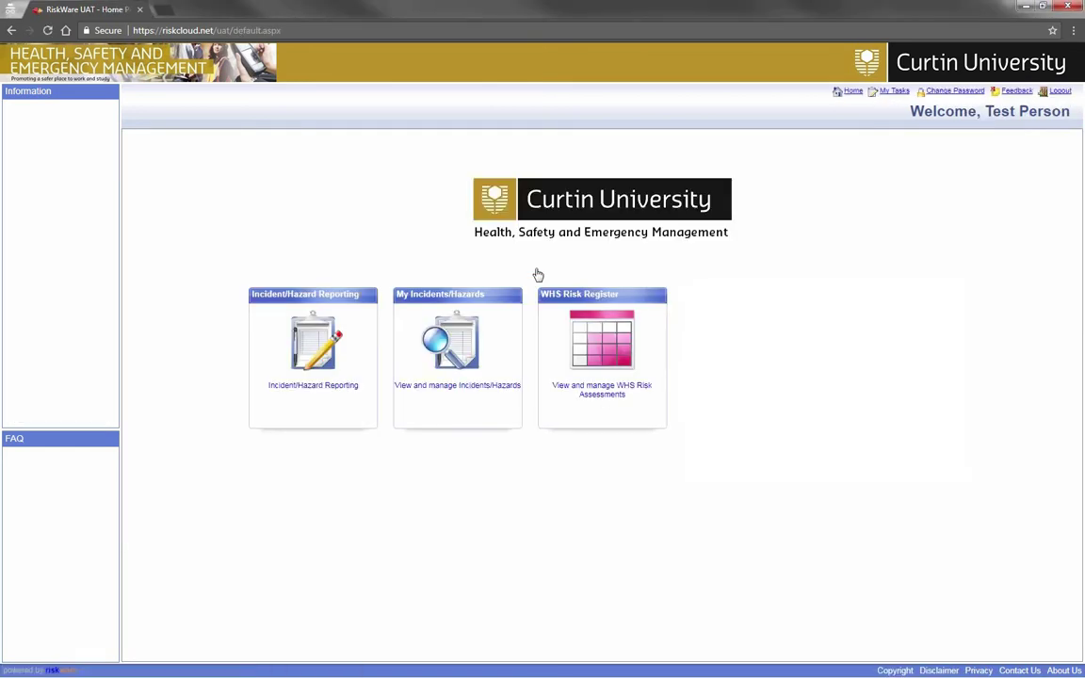
Step: Open the WHS Risk Register and start a new risk assessment
{"action": "left_click", "coordinate": [560, 338]}
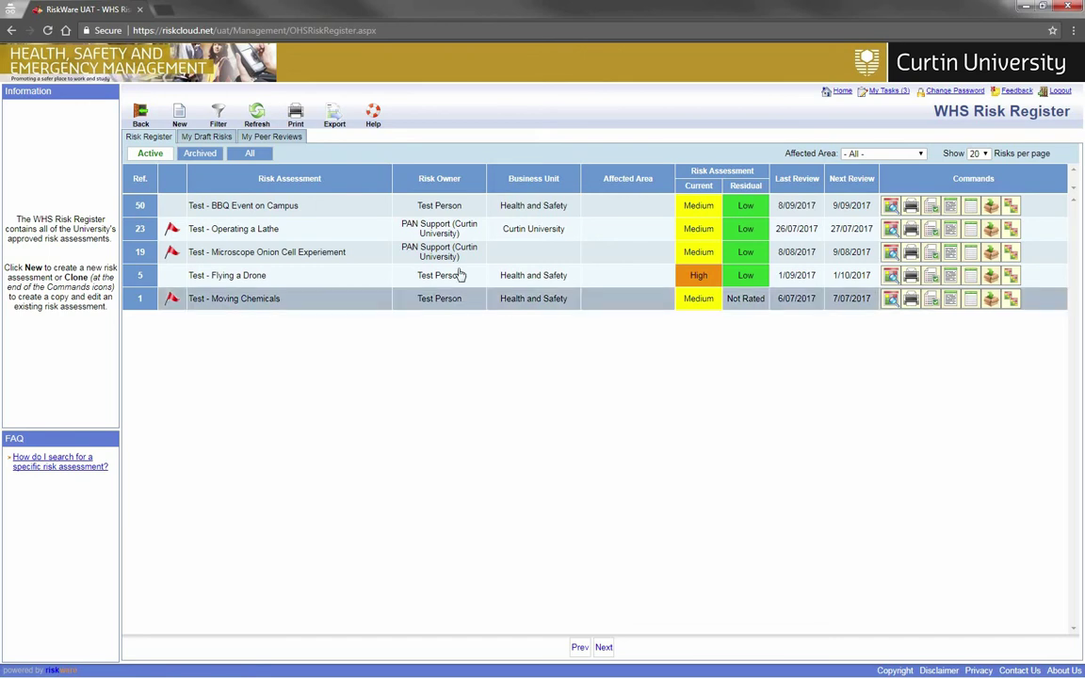
{"action": "left_click", "coordinate": [179, 116]}
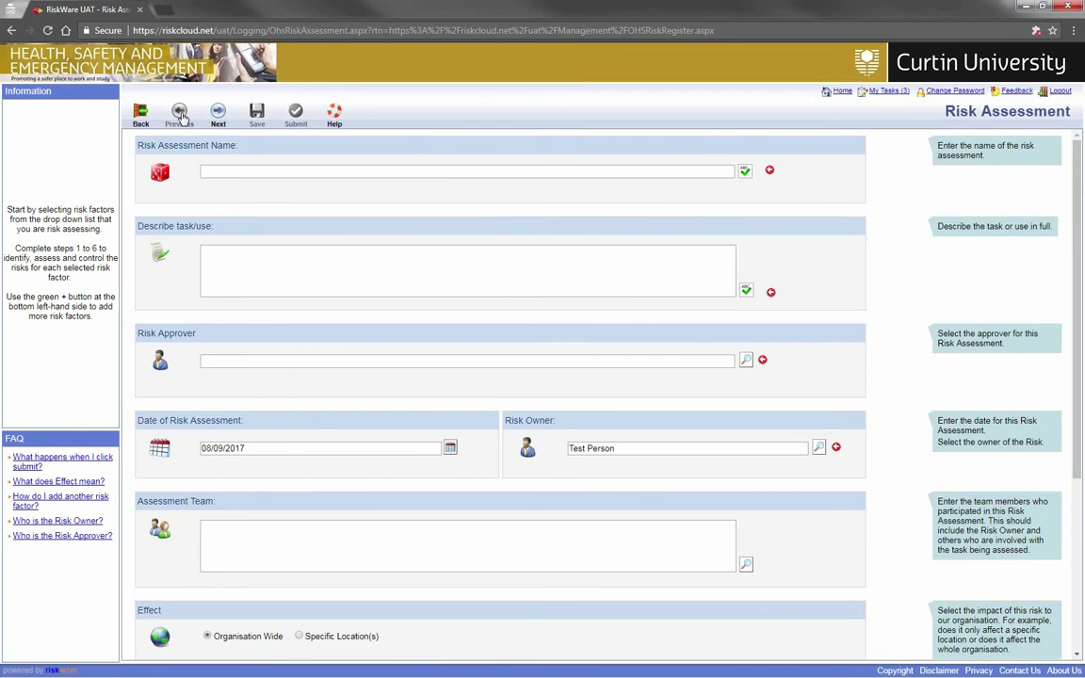
Step: Name the assessment "Working Working 101 Sculpture Activity" and describe the task with bullets for activities undertaken, who is involved, where performed, and frequency and duration
{"action": "left_click", "coordinate": [306, 172]}
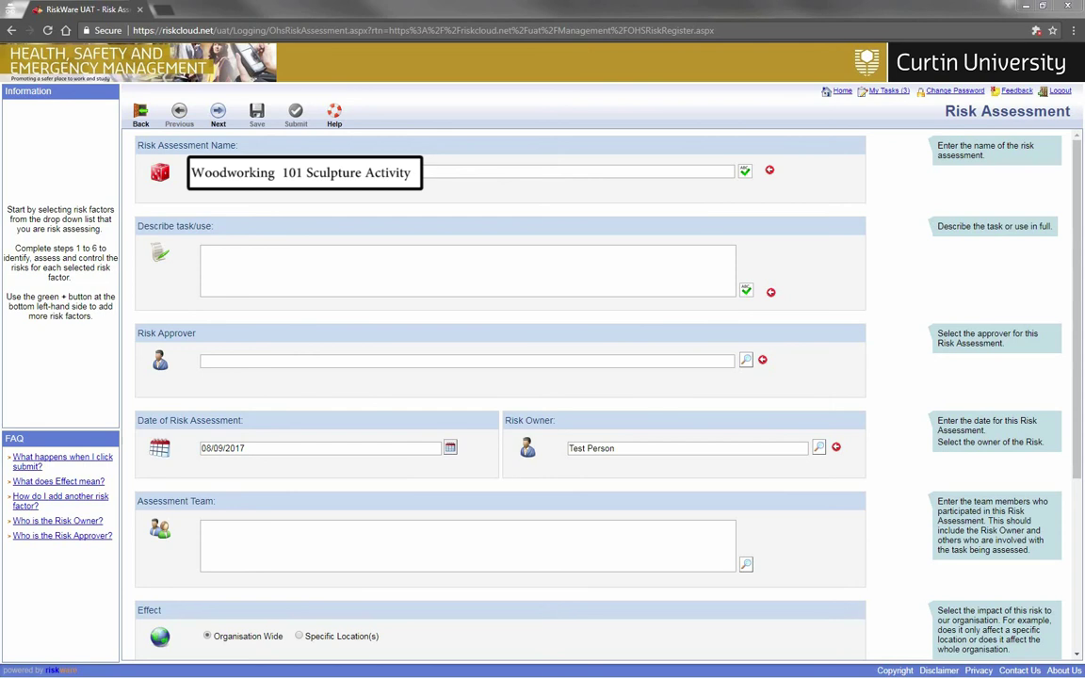
{"action": "left_click", "coordinate": [306, 269]}
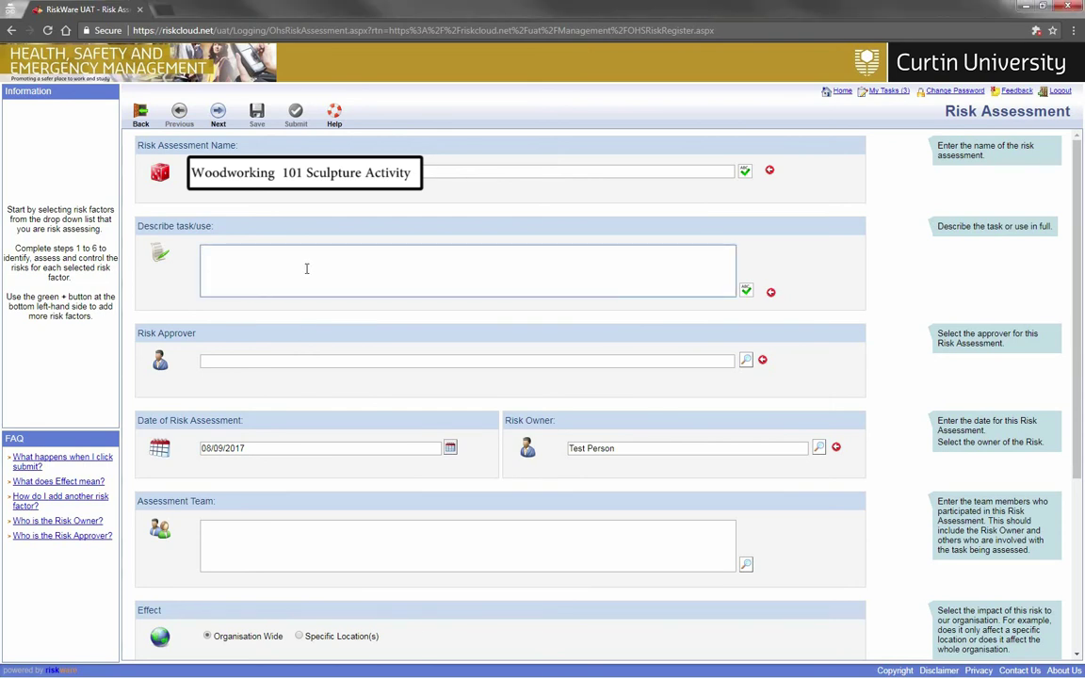
{"action": "type", "text": "The activities being undertaken Who is involved Where the task is being performed And the Frequency and duration of the task"}
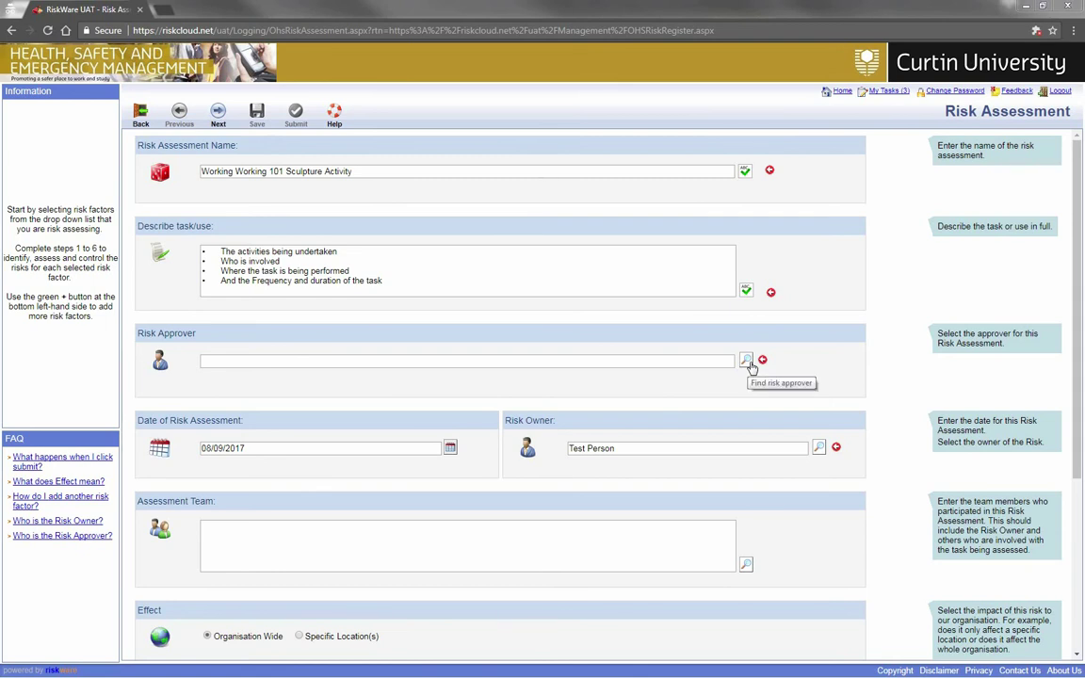
Step: Find people with the first name "supervisor" and assign Supervisor TEST as the risk approver
{"action": "left_click", "coordinate": [746, 362]}
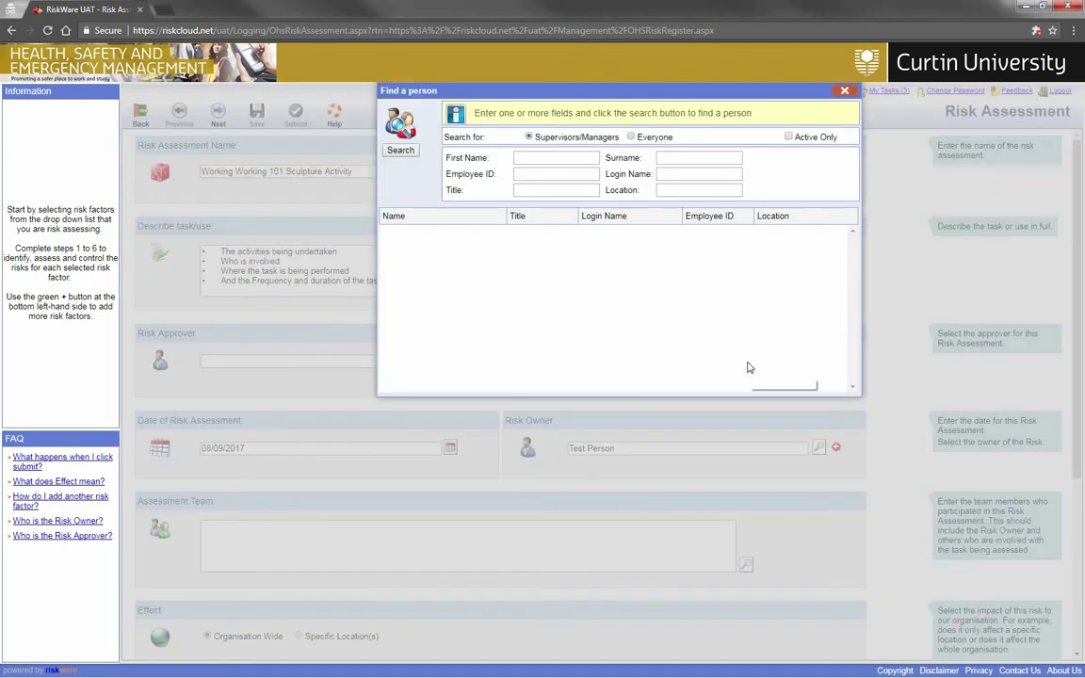
{"action": "left_click", "coordinate": [536, 162]}
{"action": "type", "text": "supervisor"}
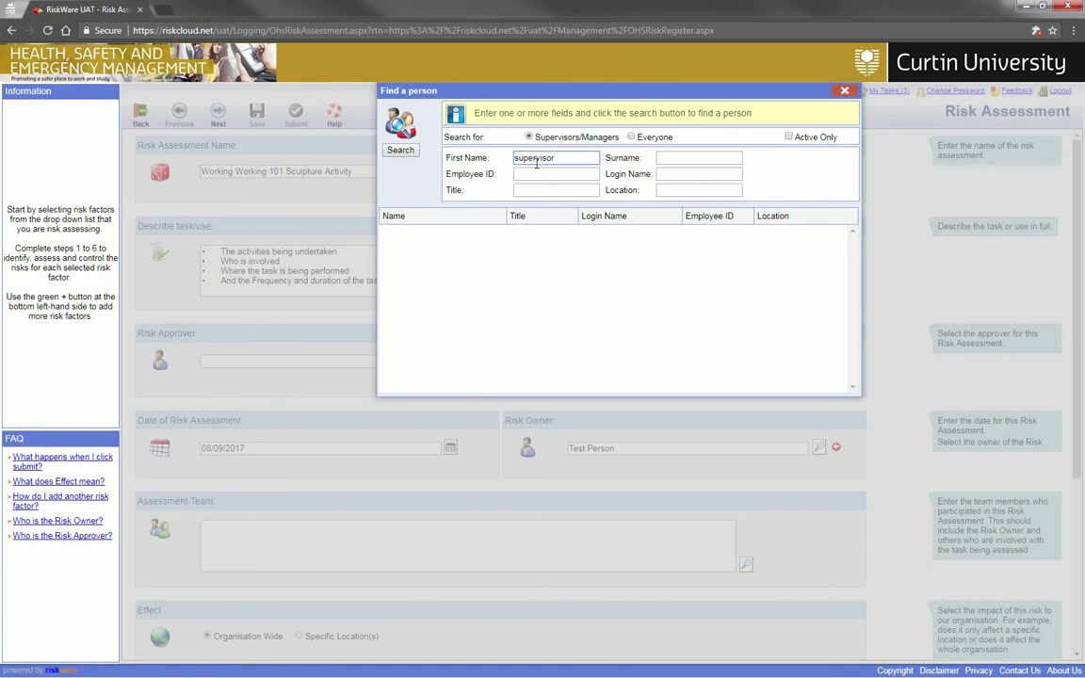
{"action": "key", "text": "Return"}
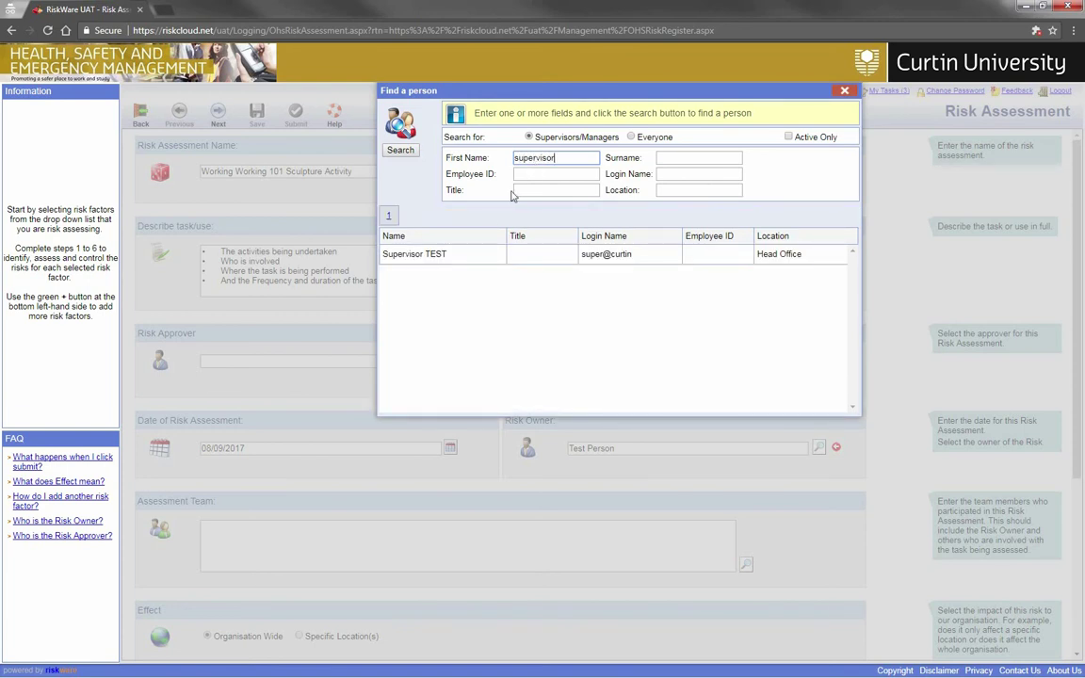
{"action": "left_click", "coordinate": [475, 259]}
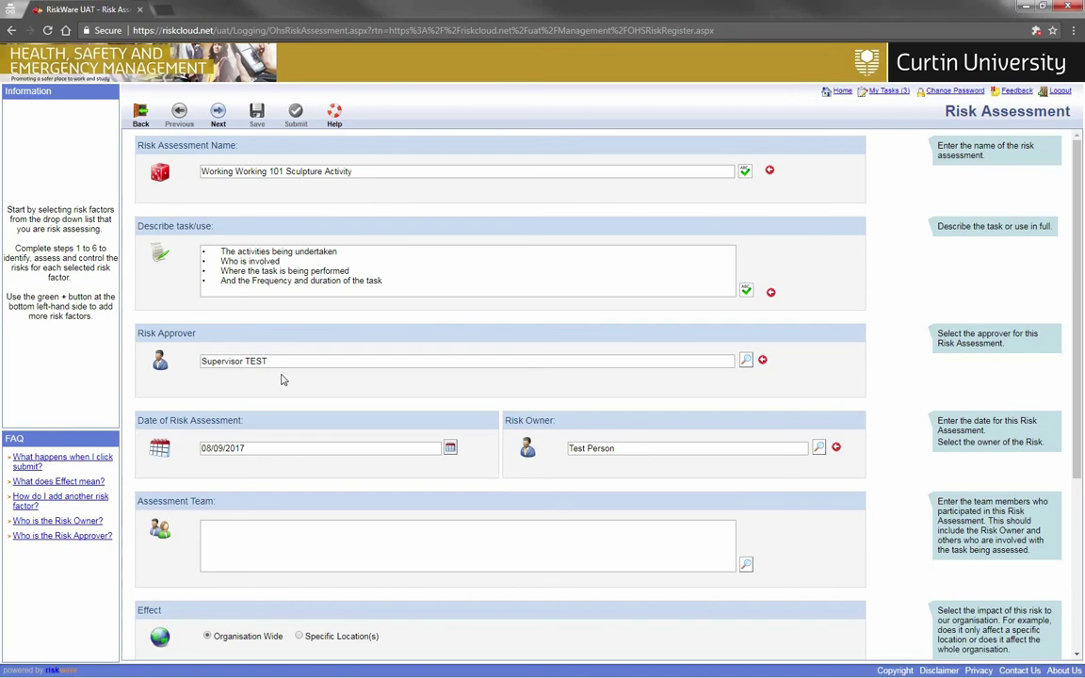
Step: Set the date of the risk assessment to 11/09/2017
{"action": "scroll", "coordinate": [282, 380], "scroll_direction": "down", "scroll_amount": 1}
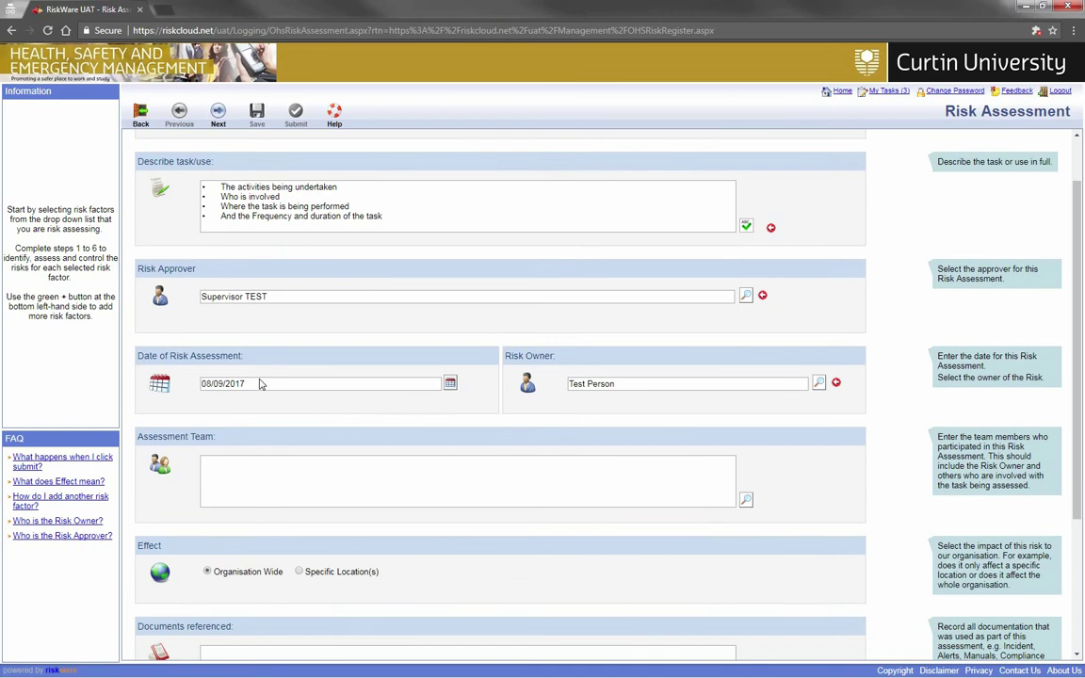
{"action": "scroll", "coordinate": [273, 380], "scroll_direction": "down", "scroll_amount": 1}
{"action": "left_click", "coordinate": [450, 321]}
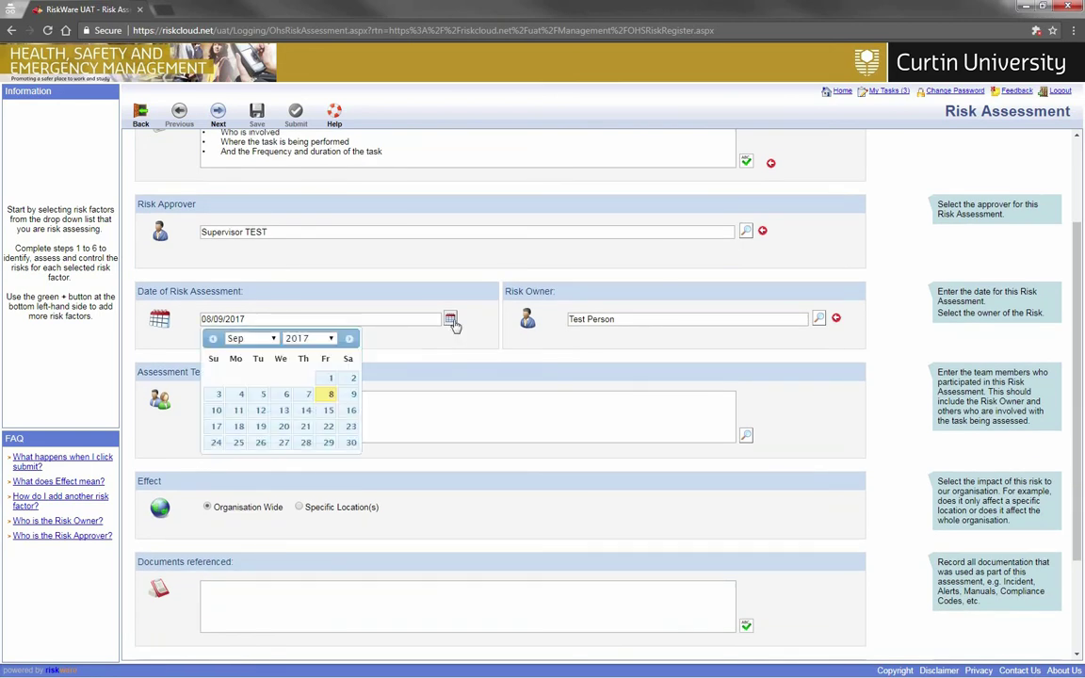
{"action": "left_click", "coordinate": [238, 414]}
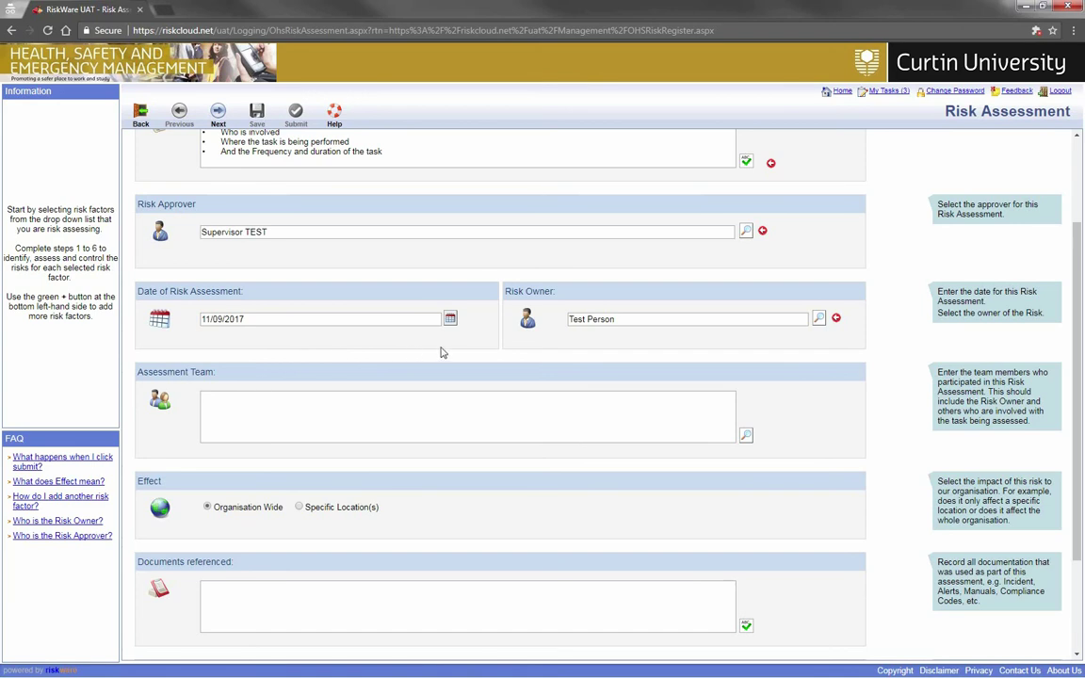
Step: Find people with the first name "emp" and assign Employee TEST as the risk owner
{"action": "left_click", "coordinate": [819, 319]}
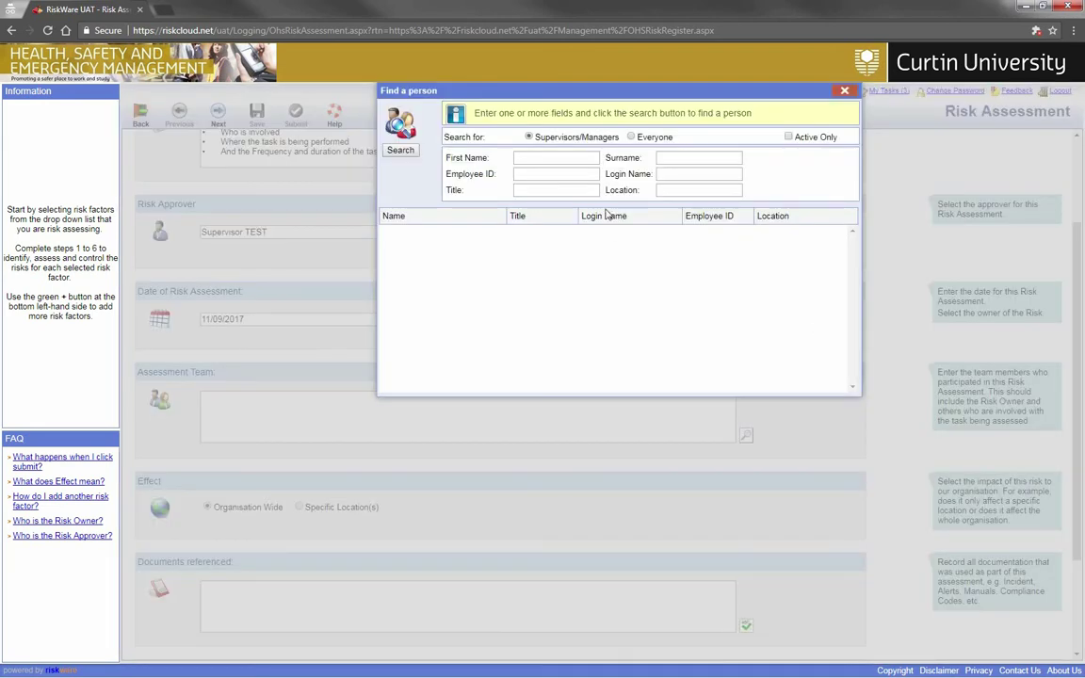
{"action": "left_click", "coordinate": [574, 165]}
{"action": "type", "text": "emp"}
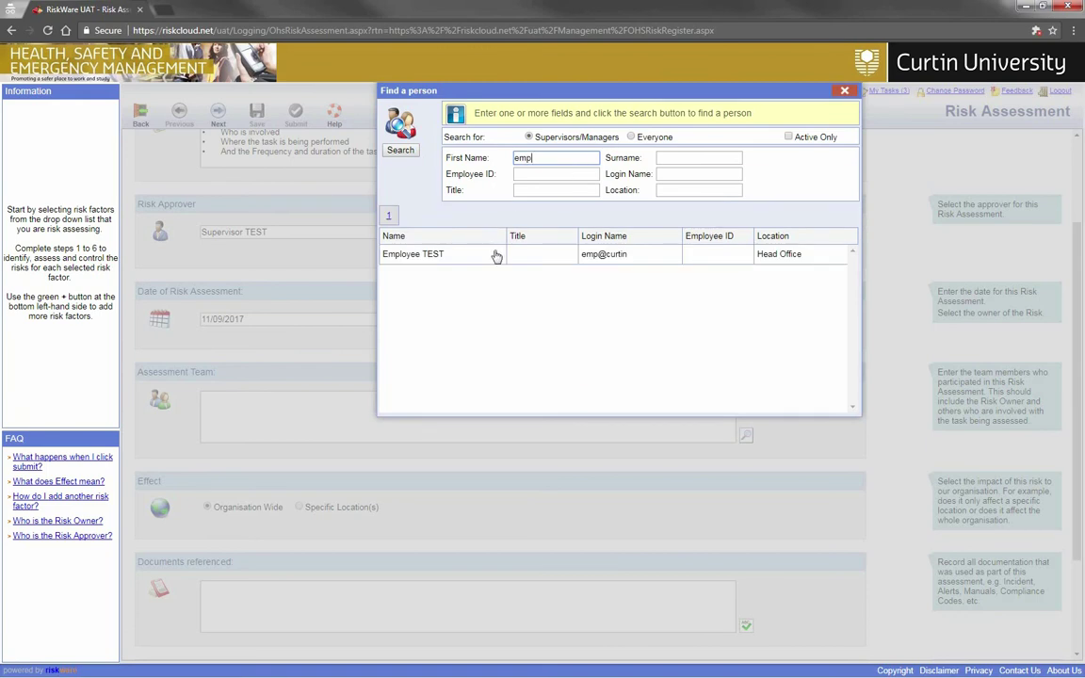
{"action": "left_click", "coordinate": [497, 256]}
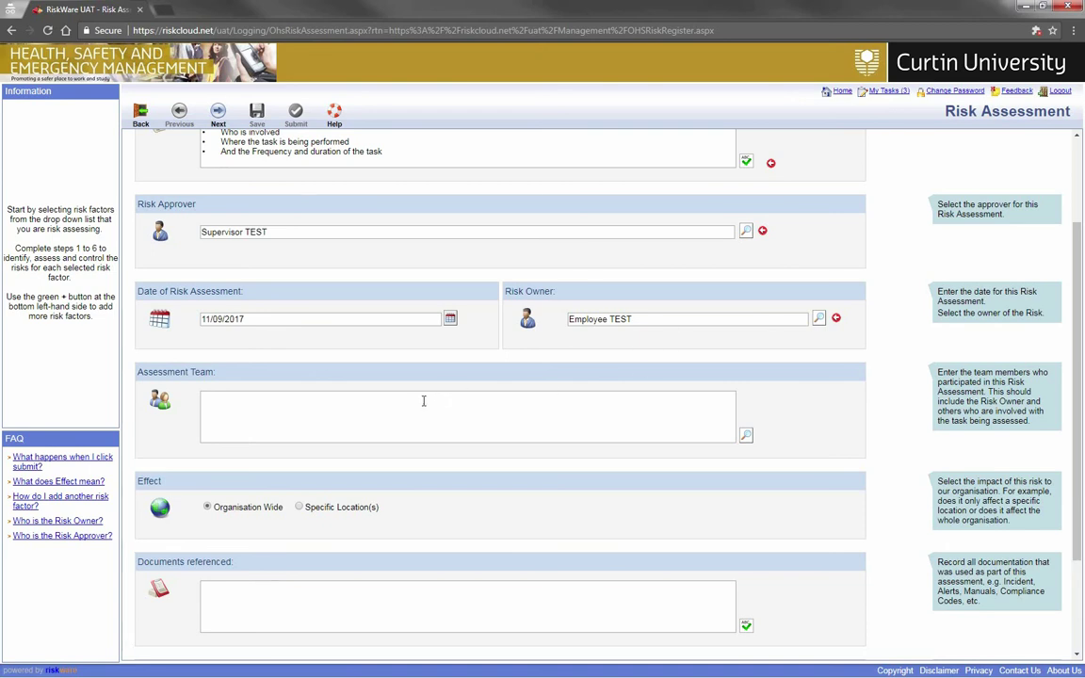
Step: List Test Person 1, Test Person 2, Test Person 3 and Test Person 4 on separate lines as the assessment team
{"action": "scroll", "coordinate": [423, 401], "scroll_direction": "down", "scroll_amount": 1}
{"action": "scroll", "coordinate": [421, 370], "scroll_direction": "down", "scroll_amount": 1}
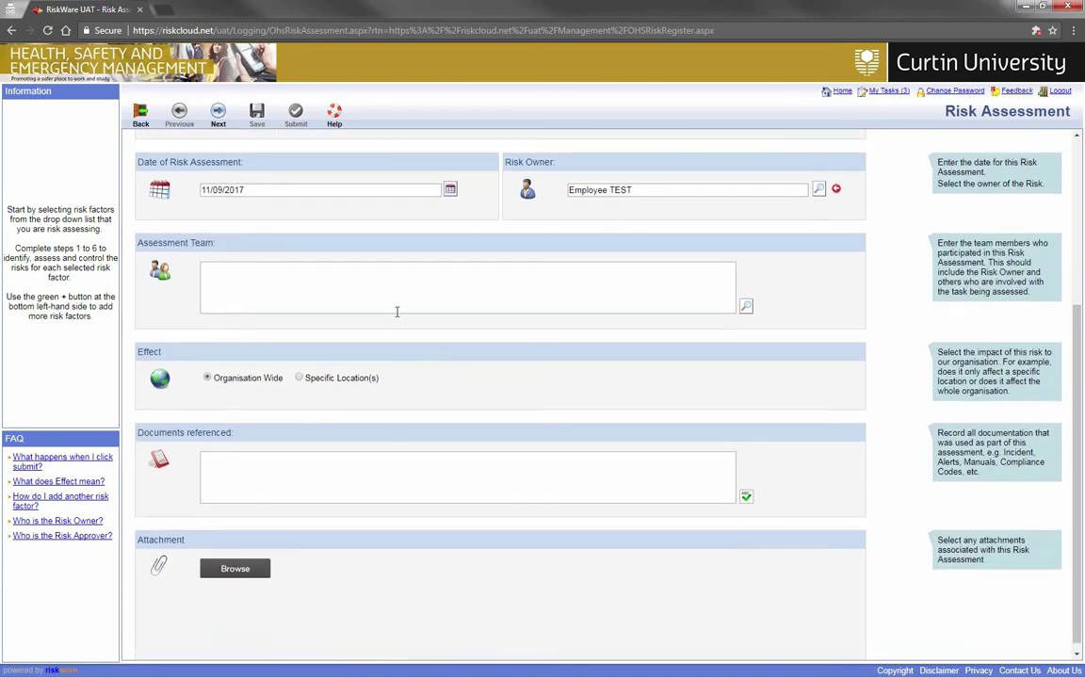
{"action": "left_click", "coordinate": [396, 311]}
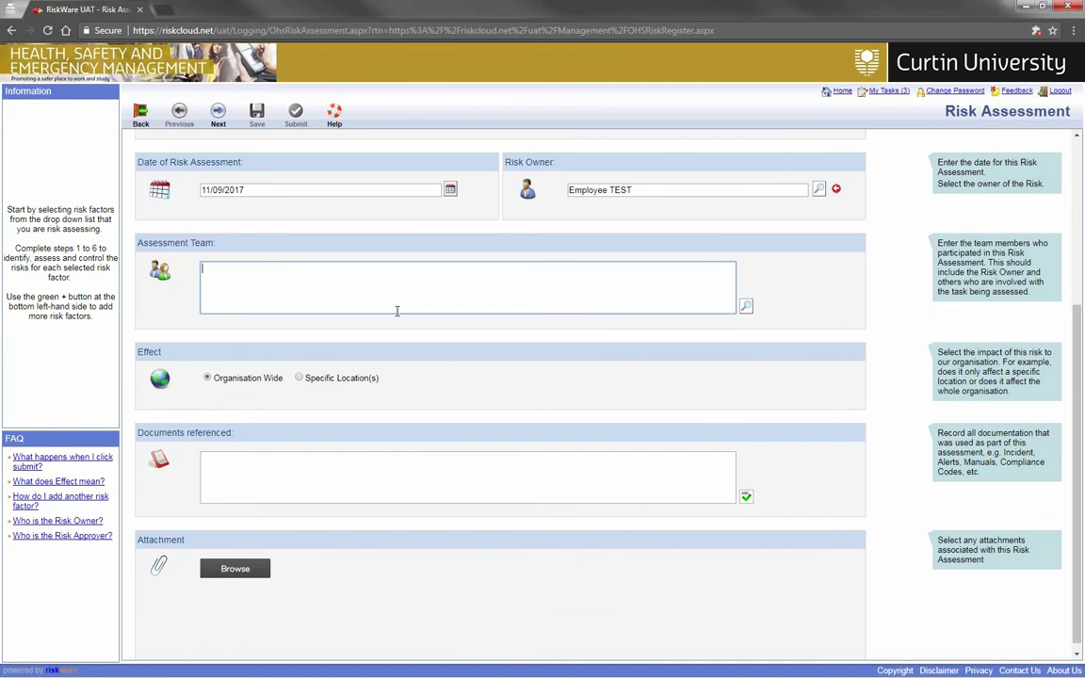
{"action": "type", "text": "Test Person 1 Test Person 2 Test Person 3"}
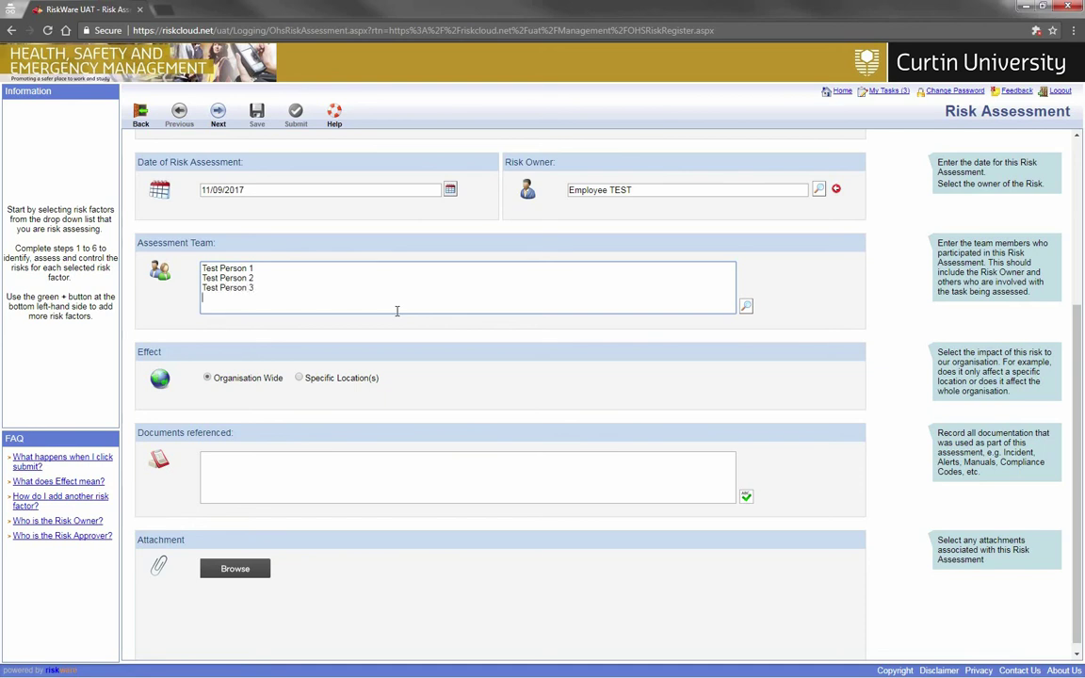
{"action": "key", "text": "Return"}
{"action": "type", "text": "Test Person 4"}
Step: Set the effect to Specific Location(s), try the Off Campus location option, and return the location to On Campus
{"action": "left_click", "coordinate": [299, 378]}
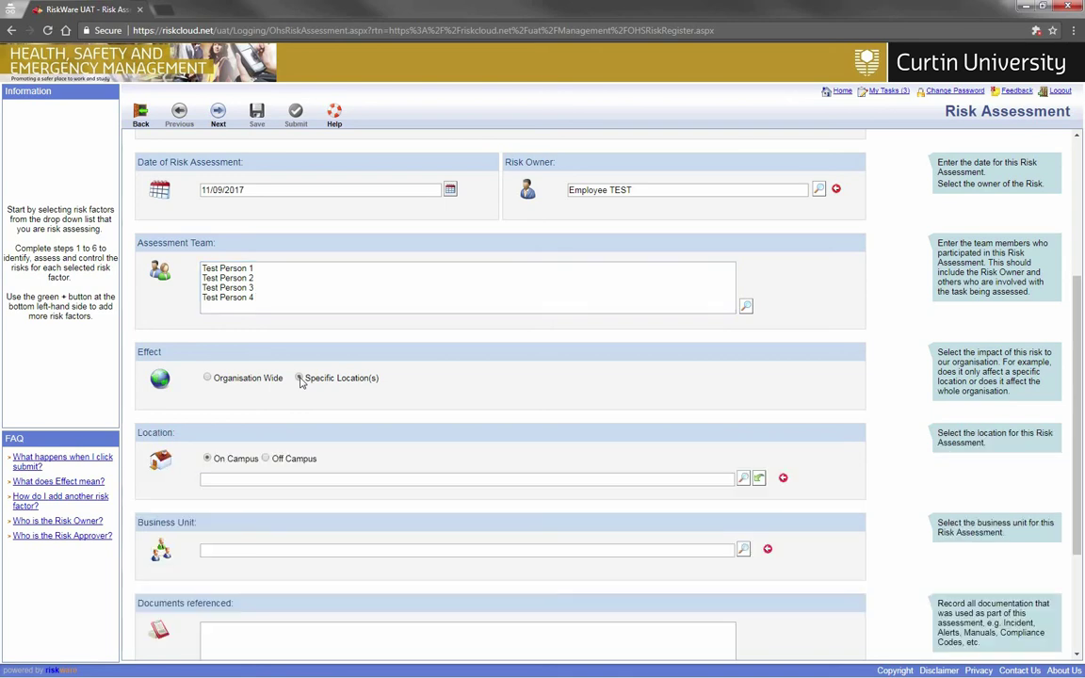
{"action": "scroll", "coordinate": [430, 407], "scroll_direction": "down", "scroll_amount": 3}
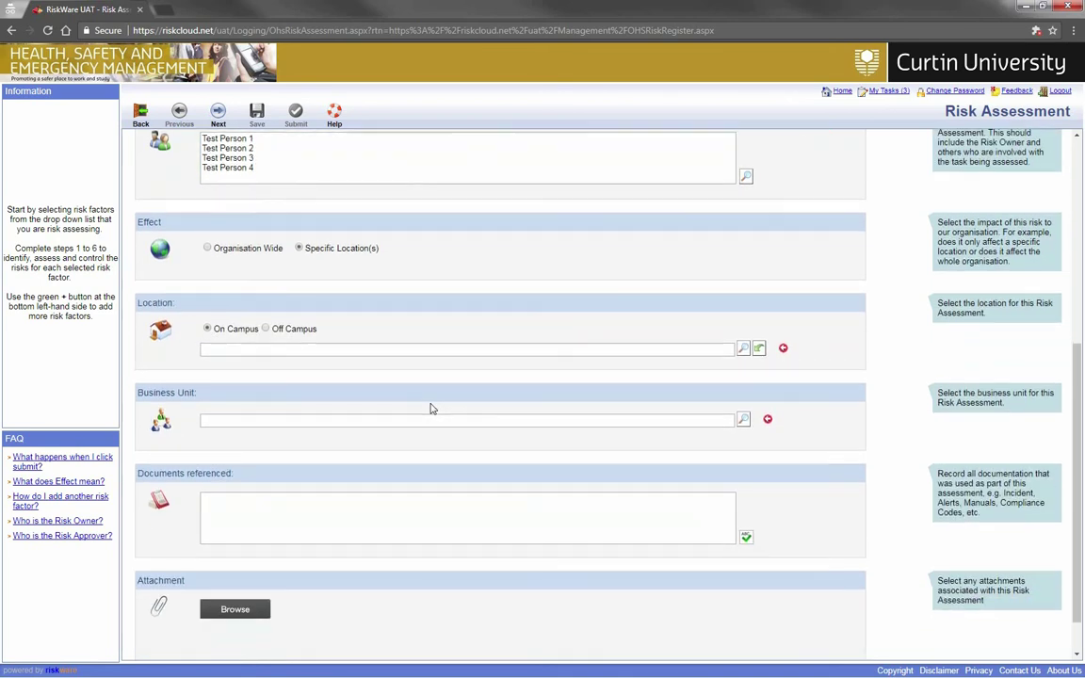
{"action": "scroll", "coordinate": [431, 408], "scroll_direction": "down", "scroll_amount": 1}
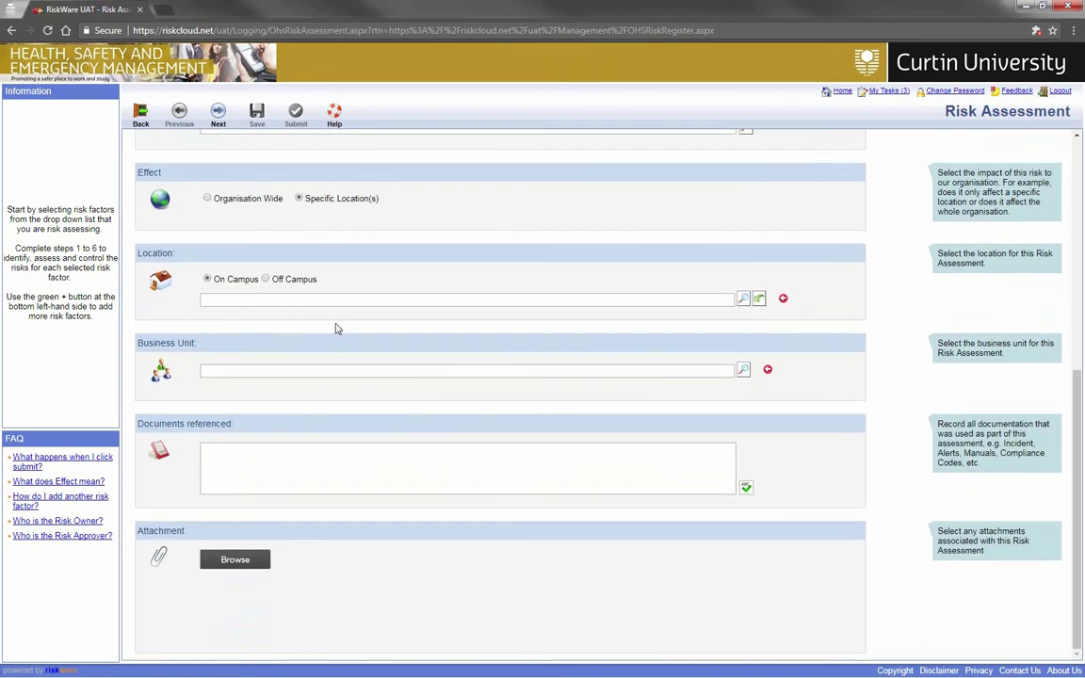
{"action": "left_click", "coordinate": [267, 281]}
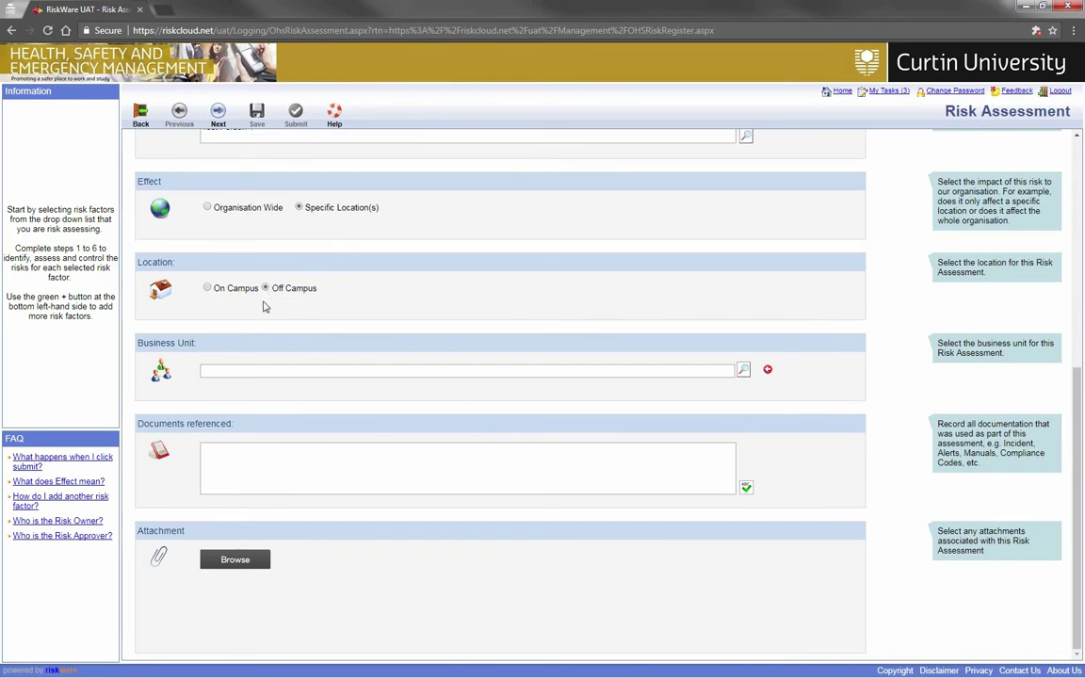
{"action": "left_click", "coordinate": [207, 288]}
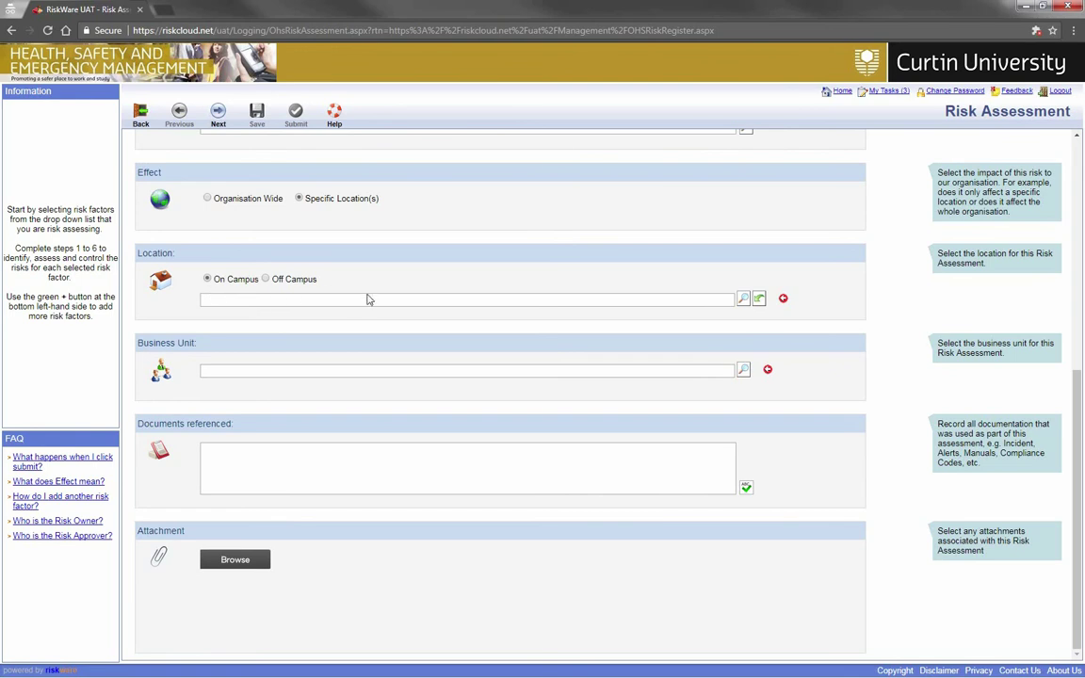
Step: Set the on-campus location to 400 Public Health within Bentley Campus
{"action": "left_click", "coordinate": [741, 299]}
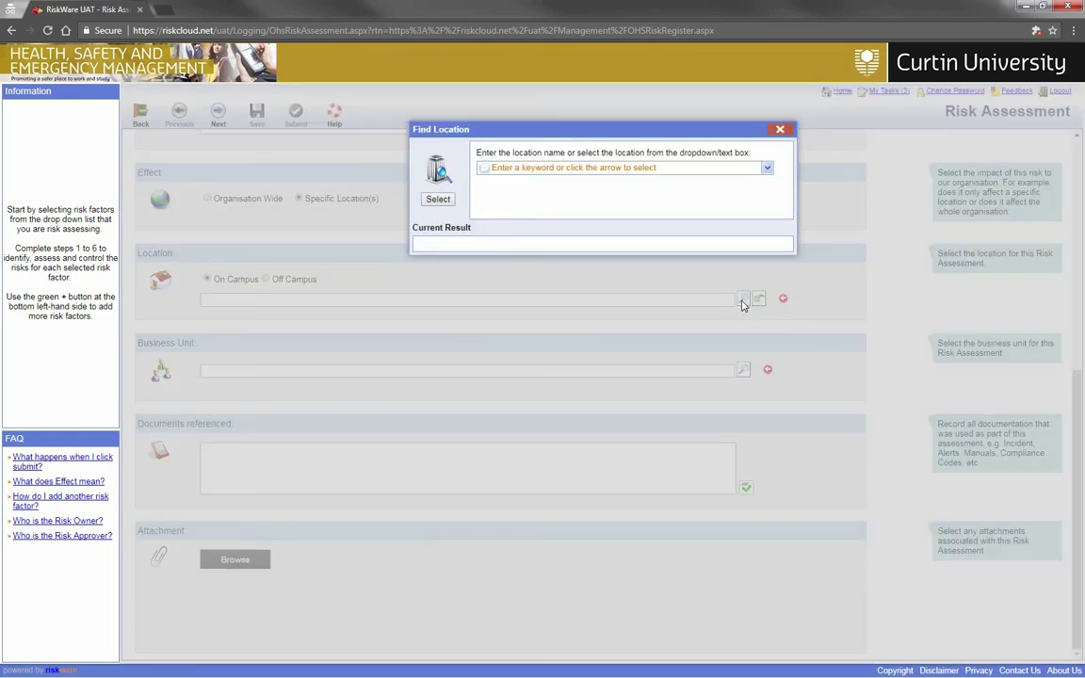
{"action": "left_click", "coordinate": [766, 175]}
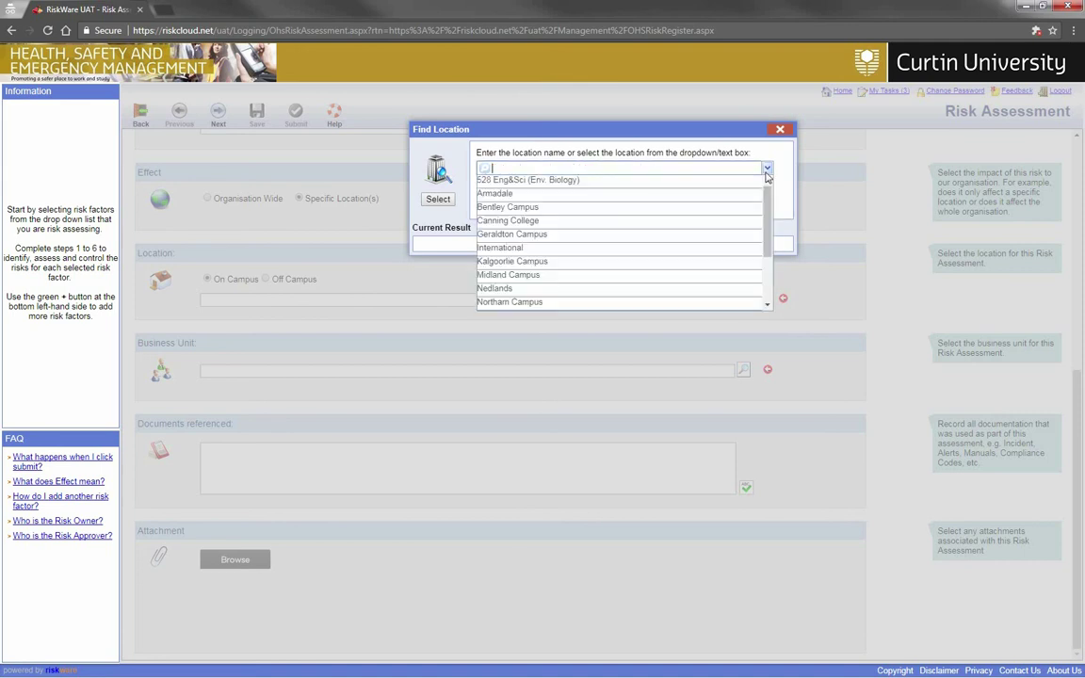
{"action": "left_click", "coordinate": [605, 209]}
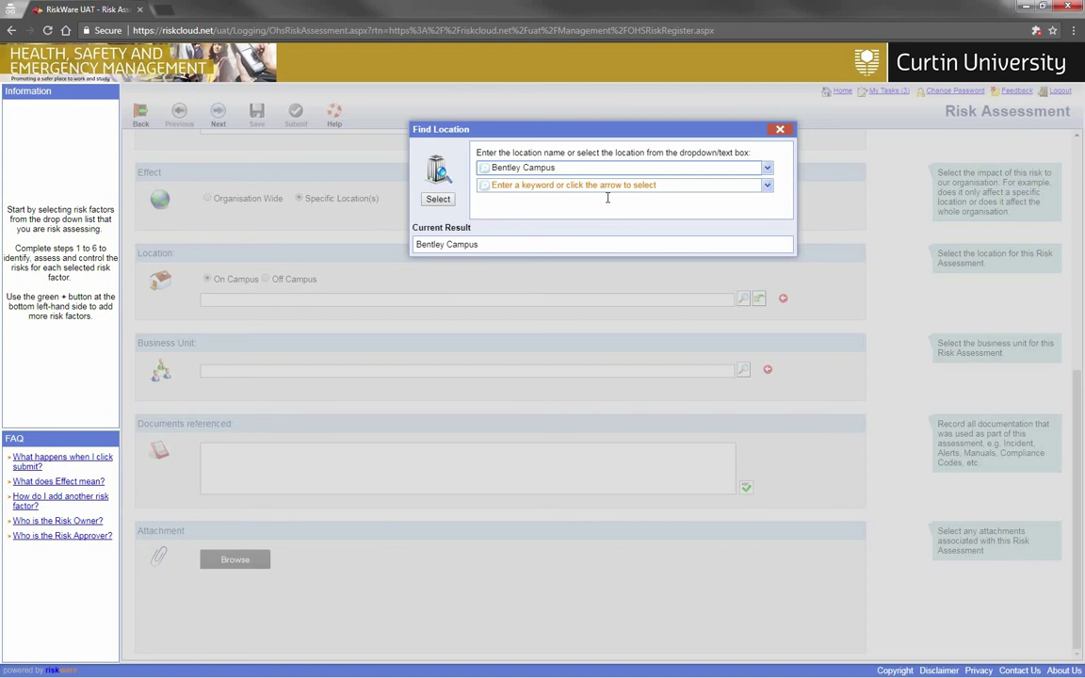
{"action": "left_click", "coordinate": [607, 193]}
{"action": "type", "text": "400 Public Health"}
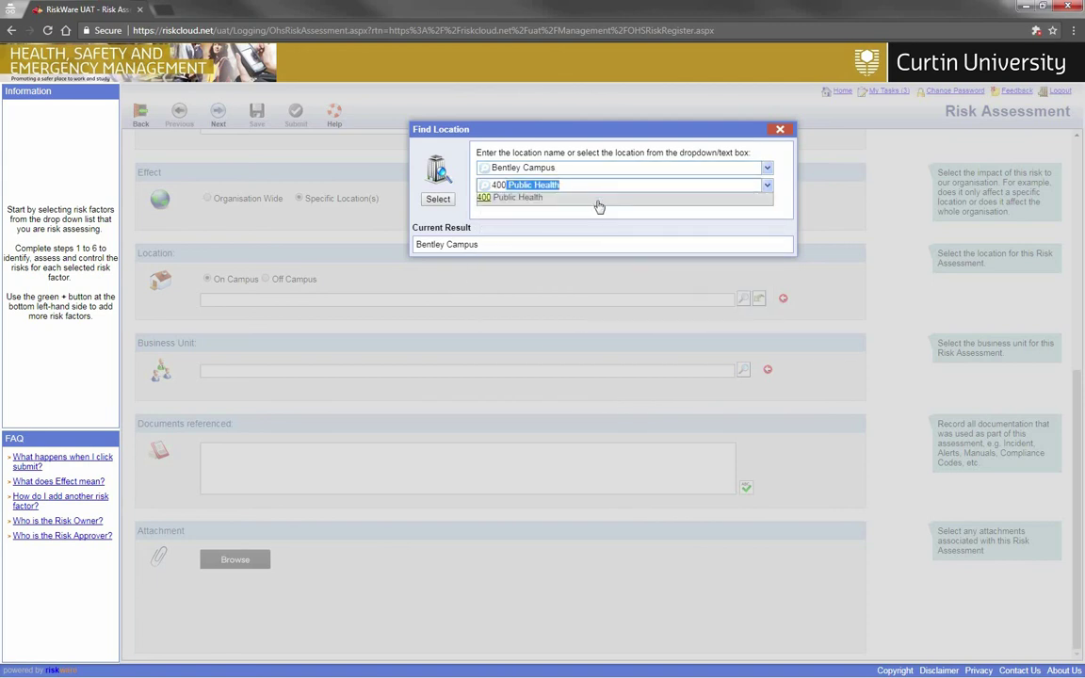
{"action": "left_click", "coordinate": [507, 200]}
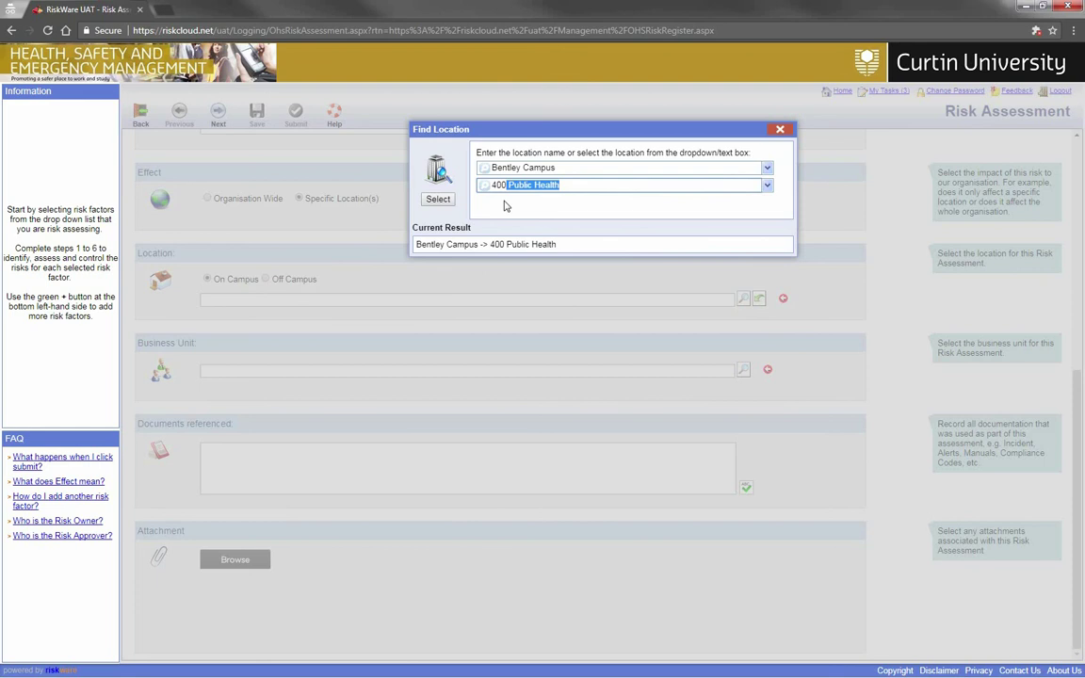
{"action": "left_click", "coordinate": [439, 200]}
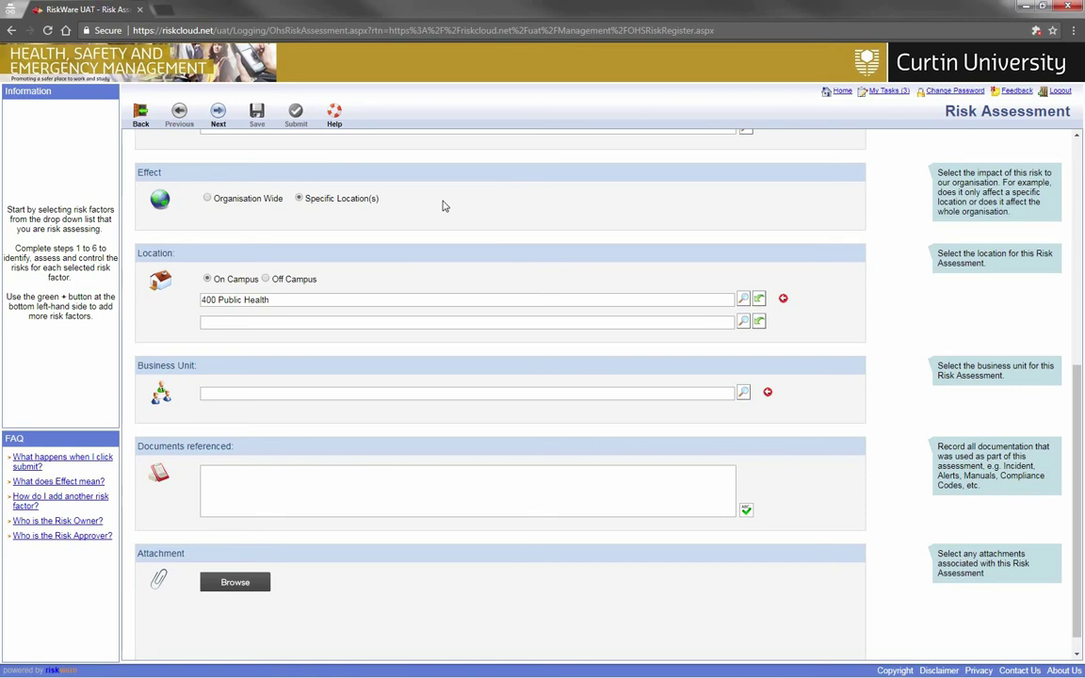
Step: Set the business unit to School of Public Health under Curtin University, Office of the Provost, Faculty of Health Sciences
{"action": "left_click", "coordinate": [743, 393]}
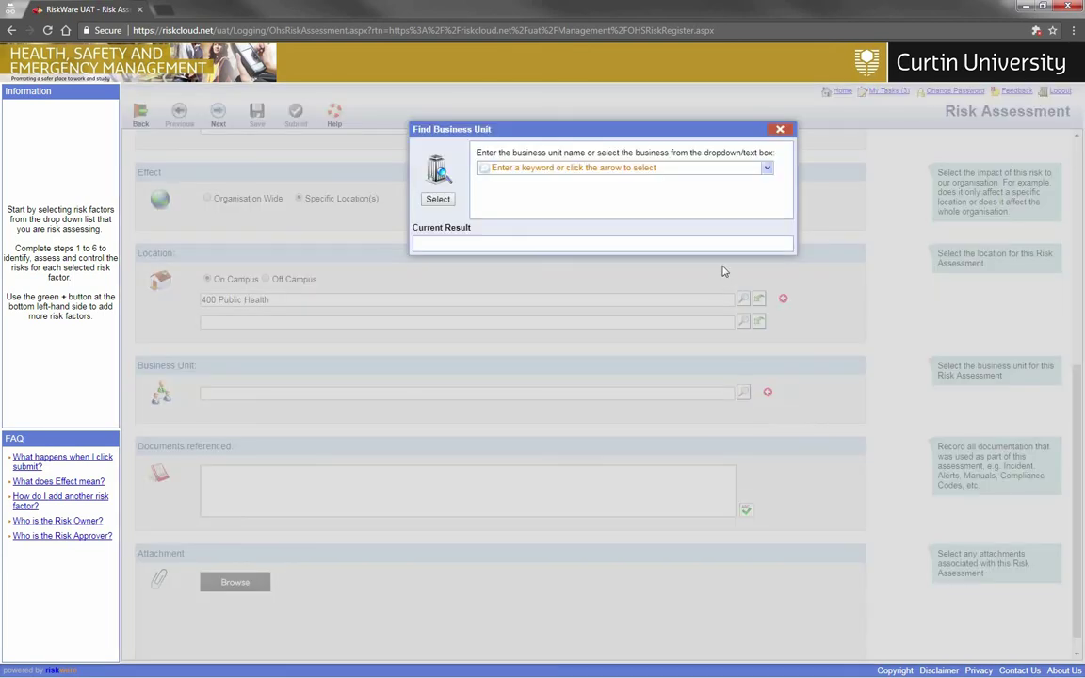
{"action": "left_click", "coordinate": [767, 176]}
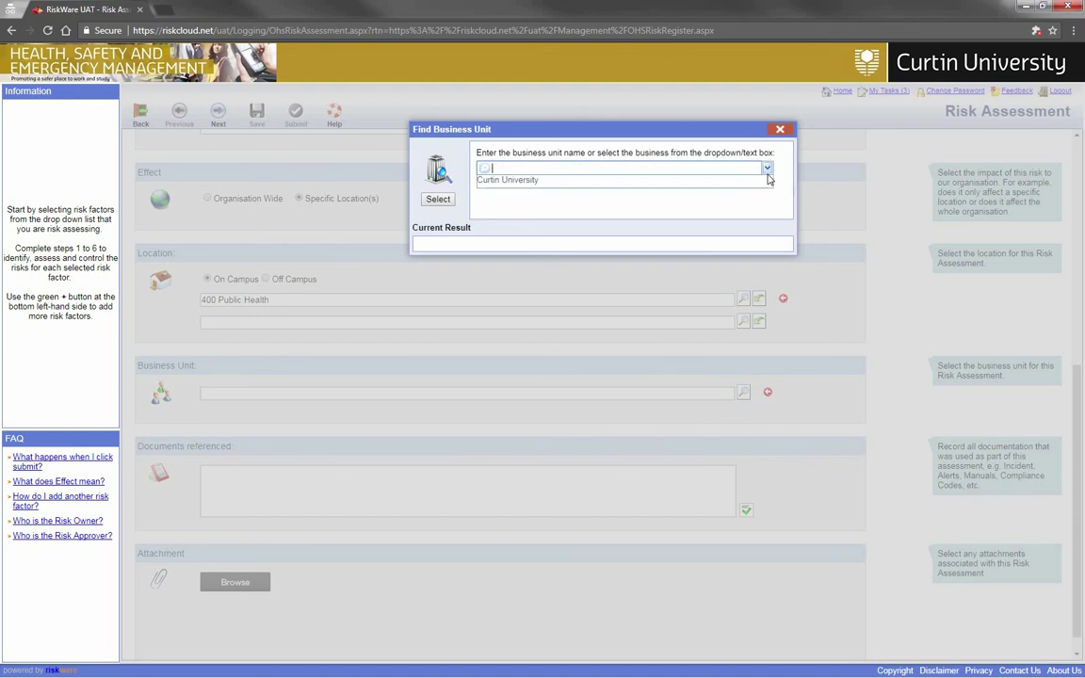
{"action": "left_click", "coordinate": [510, 182]}
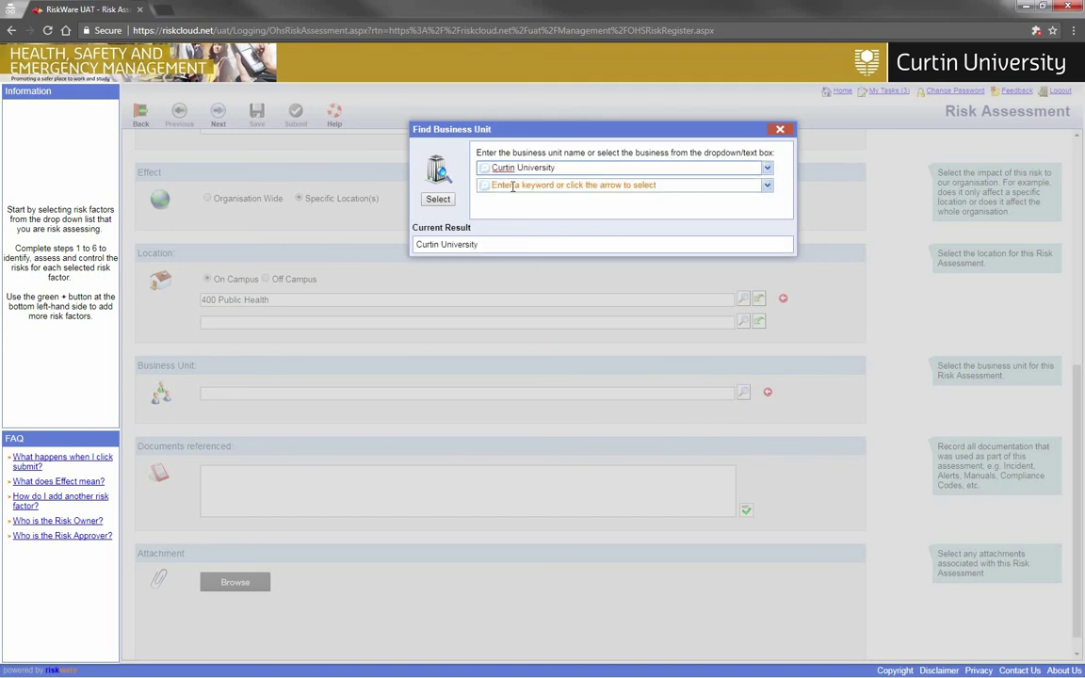
{"action": "left_click", "coordinate": [766, 185]}
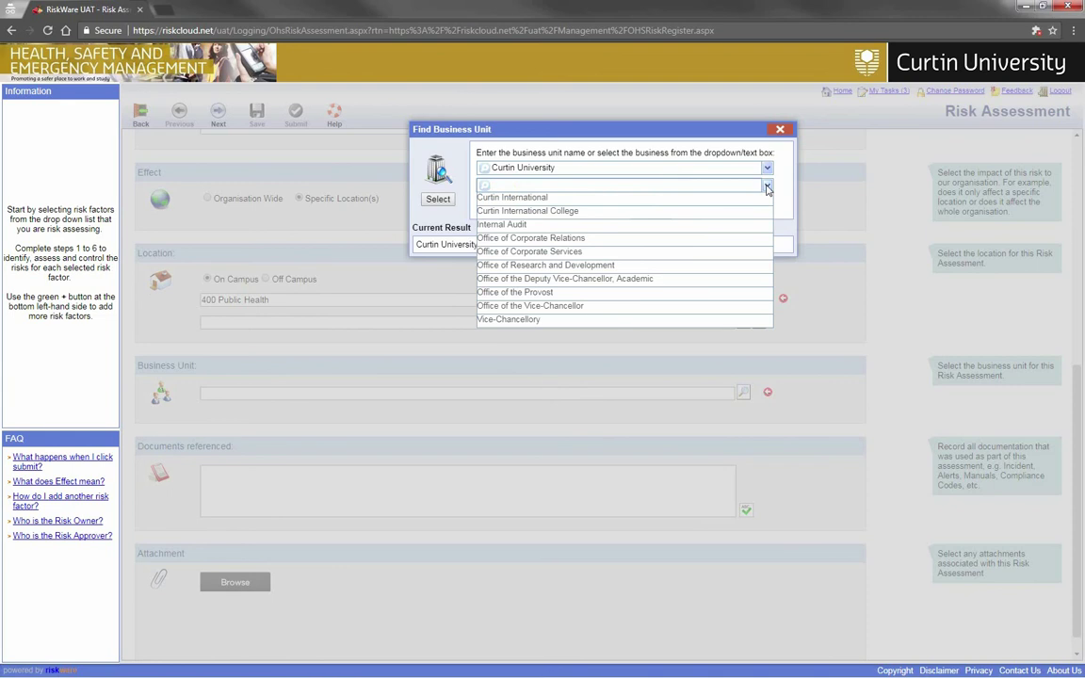
{"action": "left_click", "coordinate": [580, 293]}
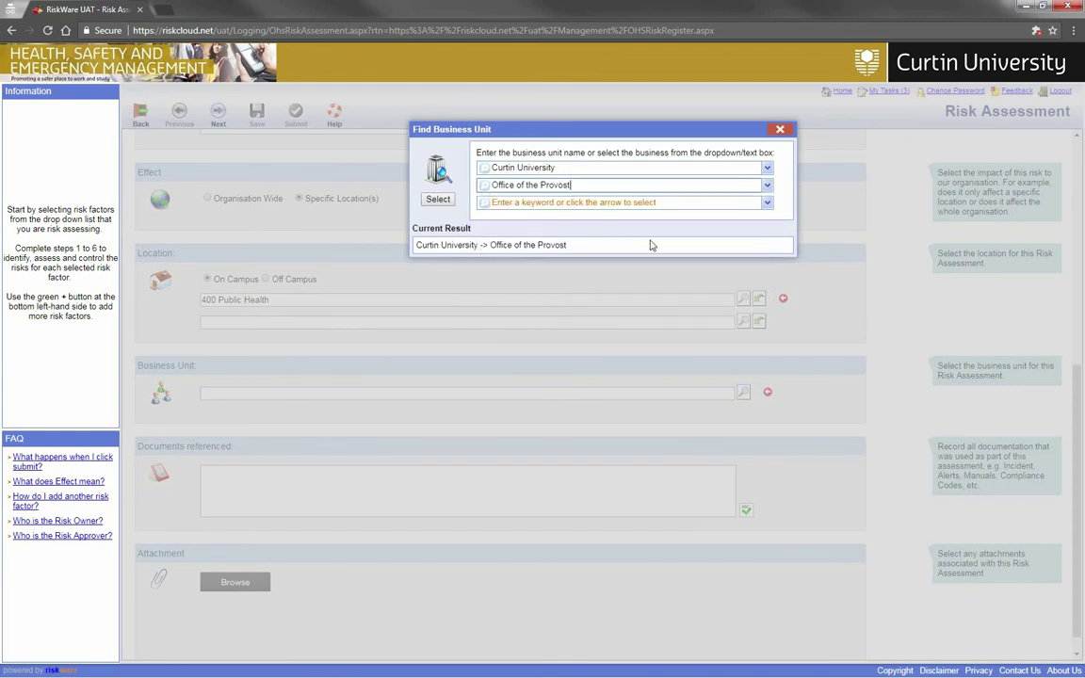
{"action": "left_click", "coordinate": [766, 203]}
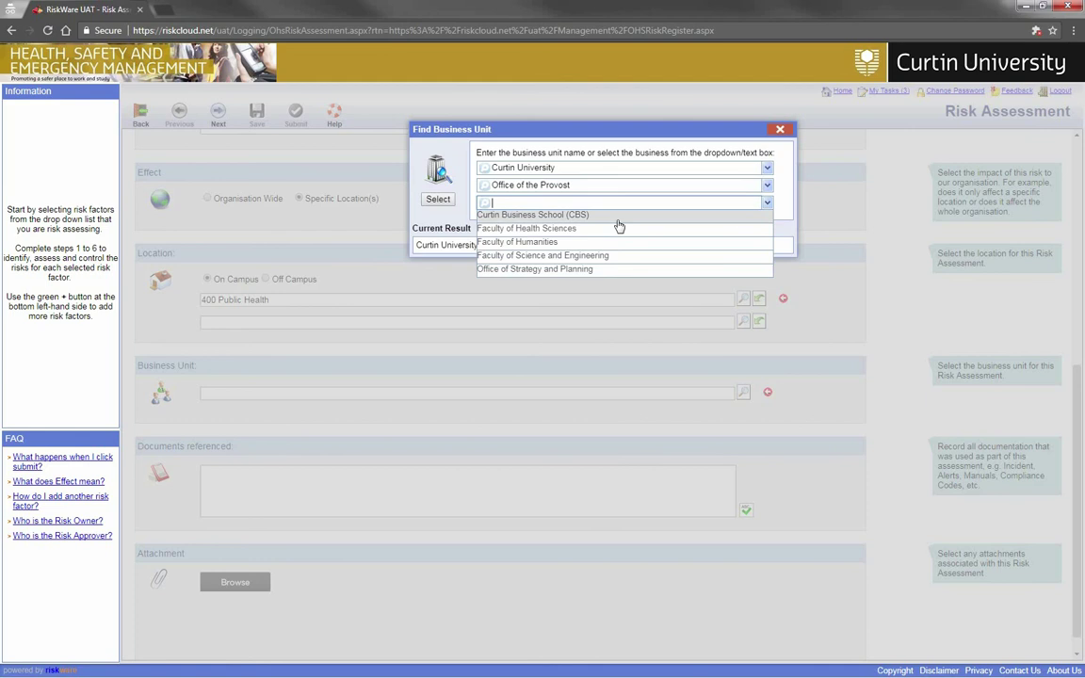
{"action": "left_click", "coordinate": [580, 230]}
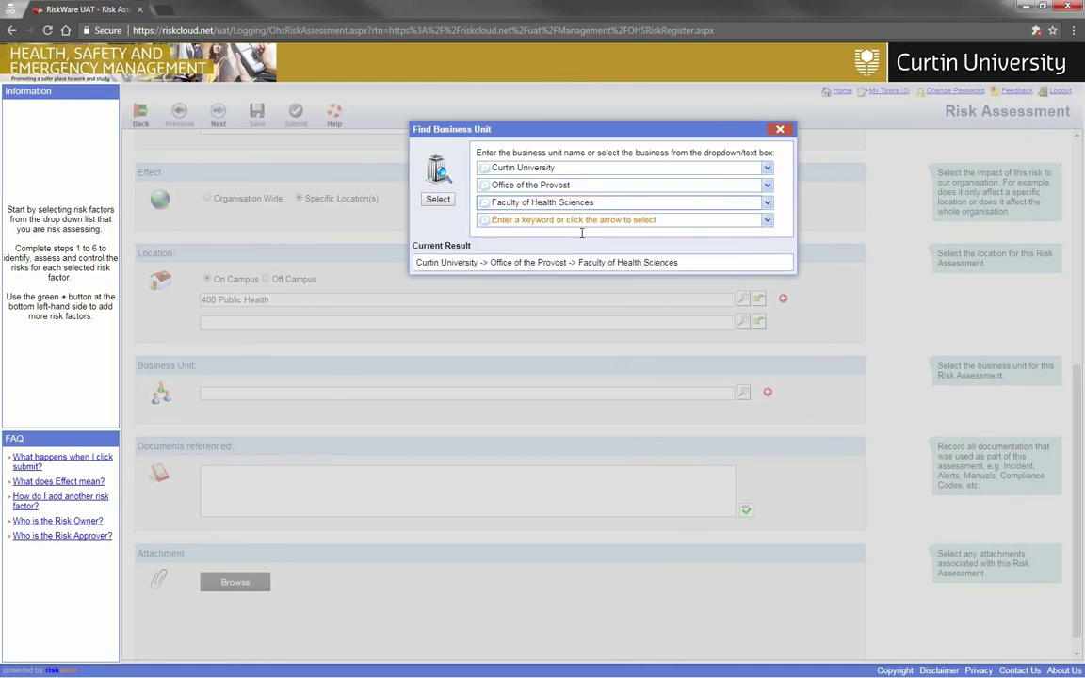
{"action": "left_click", "coordinate": [766, 220]}
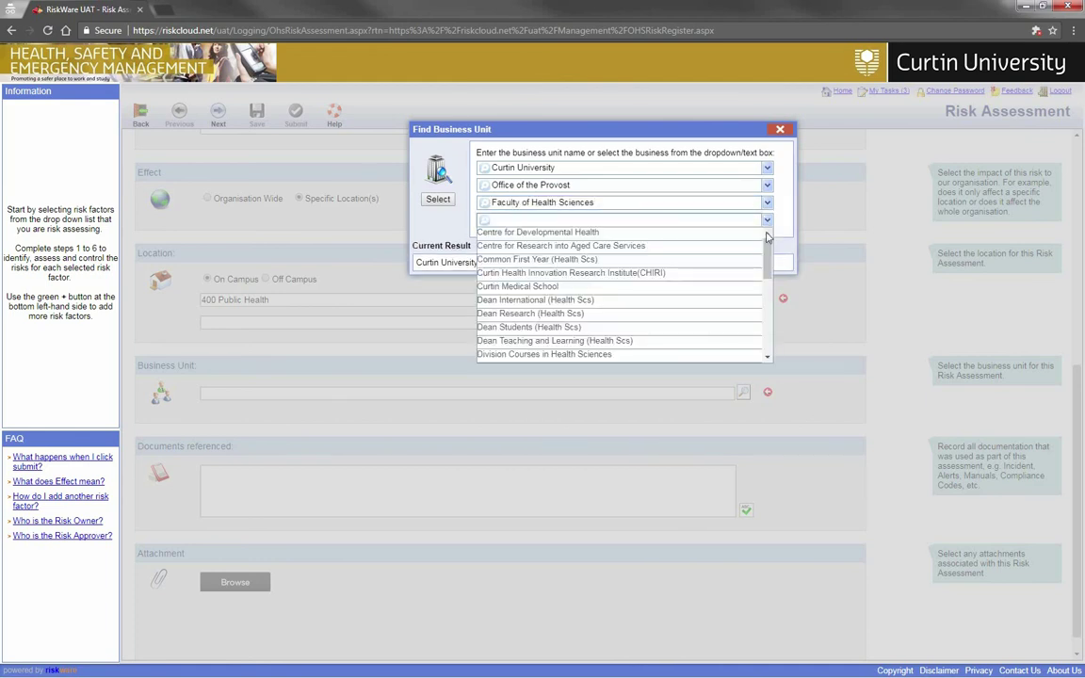
{"action": "left_click_drag", "start_coordinate": [768, 251], "coordinate": [767, 332]}
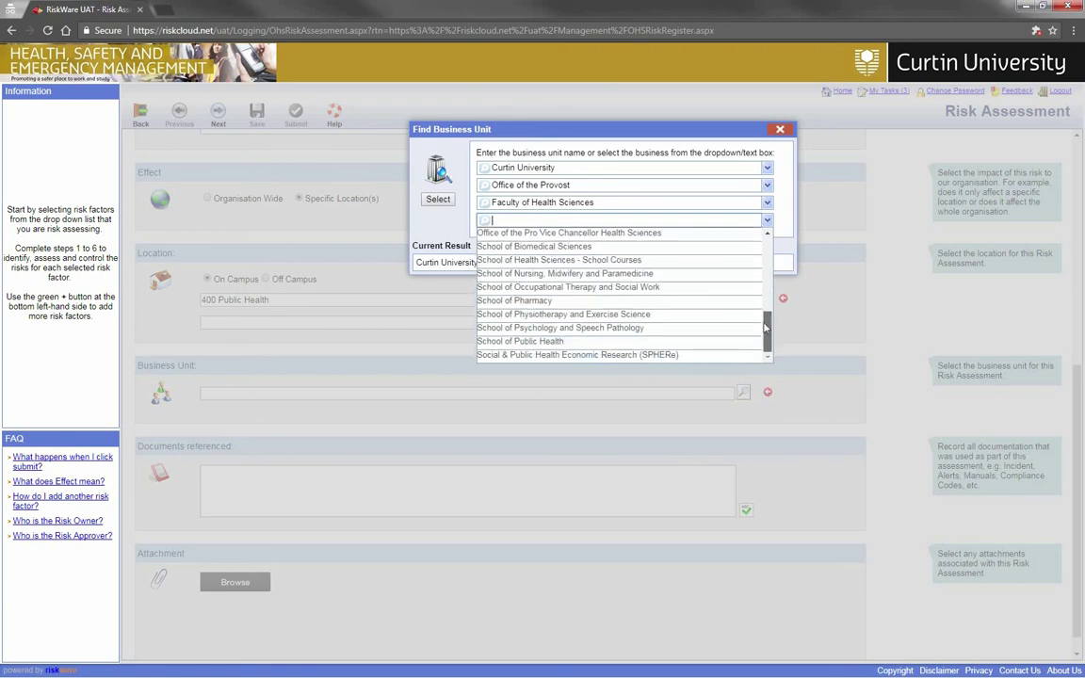
{"action": "left_click", "coordinate": [546, 343]}
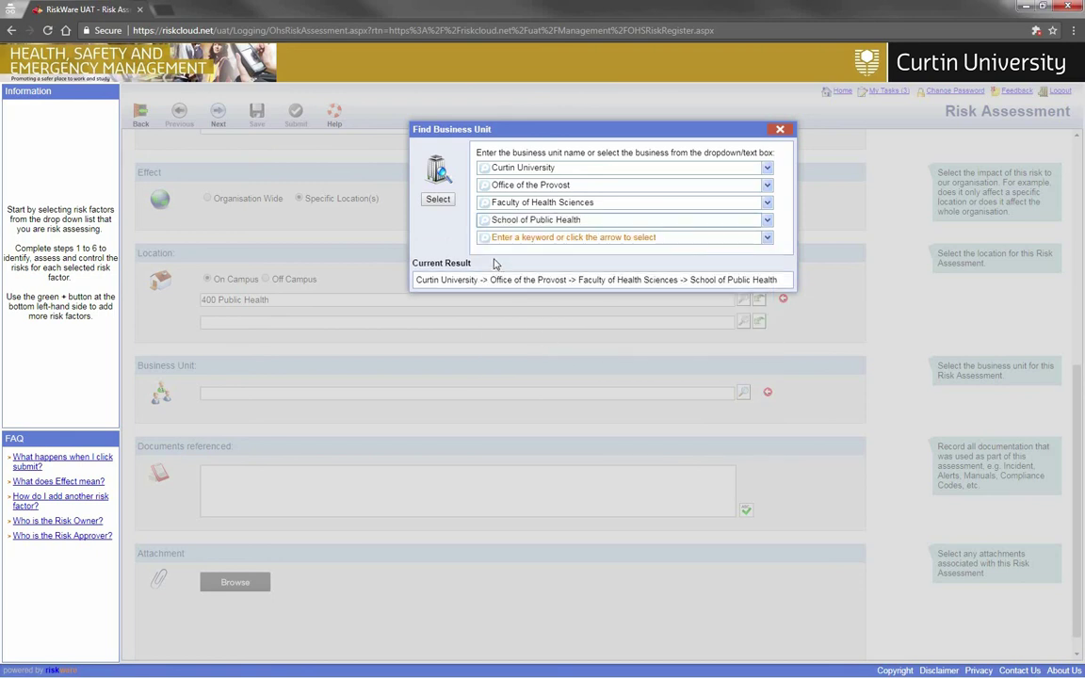
{"action": "left_click", "coordinate": [438, 200]}
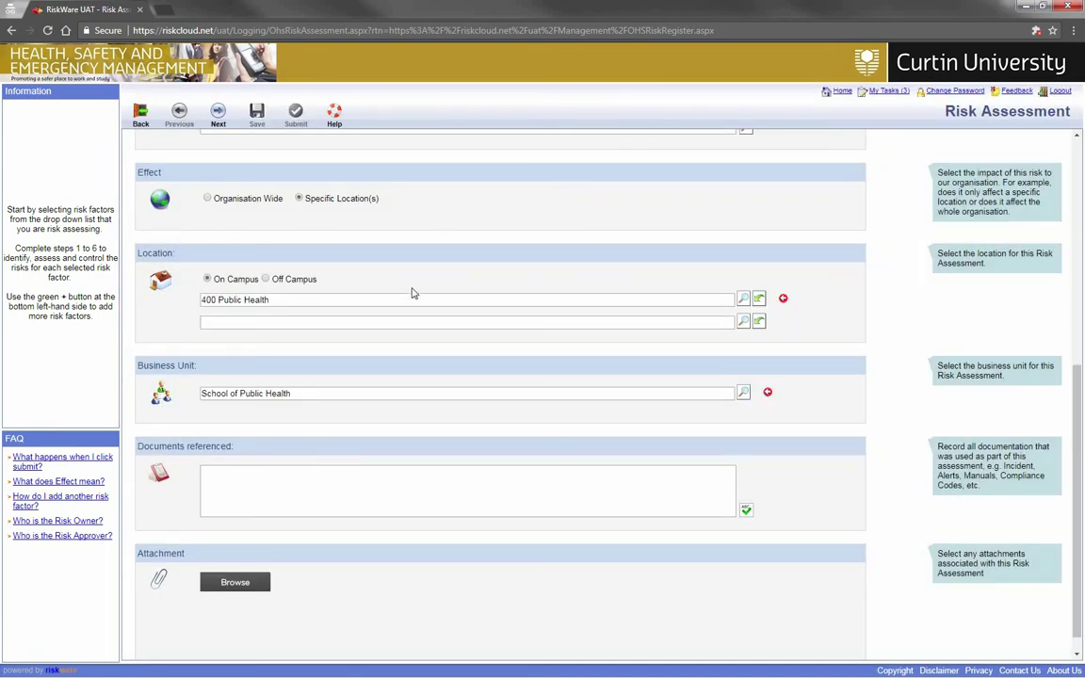
Step: Enter Operation Manual as the document referenced for the assessment
{"action": "left_click", "coordinate": [438, 485]}
{"action": "type", "text": "O"}
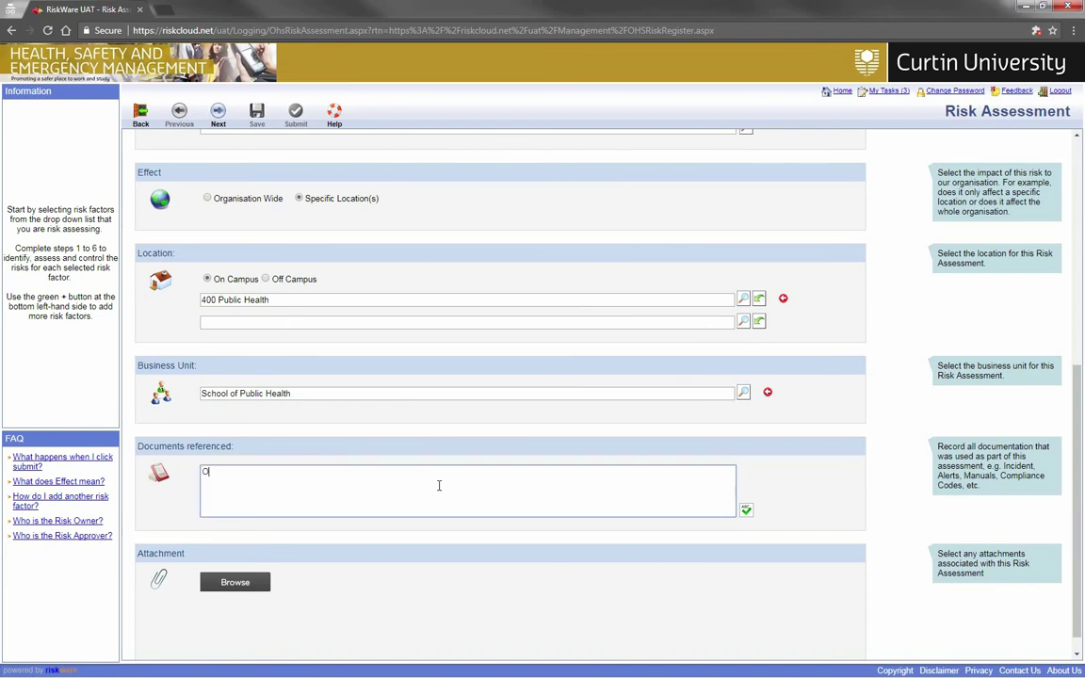
{"action": "type", "text": "peration Manual"}
Step: Look at the file chooser for attachments without attaching anything, and continue to the risk factor page of the assessment
{"action": "left_click", "coordinate": [261, 592]}
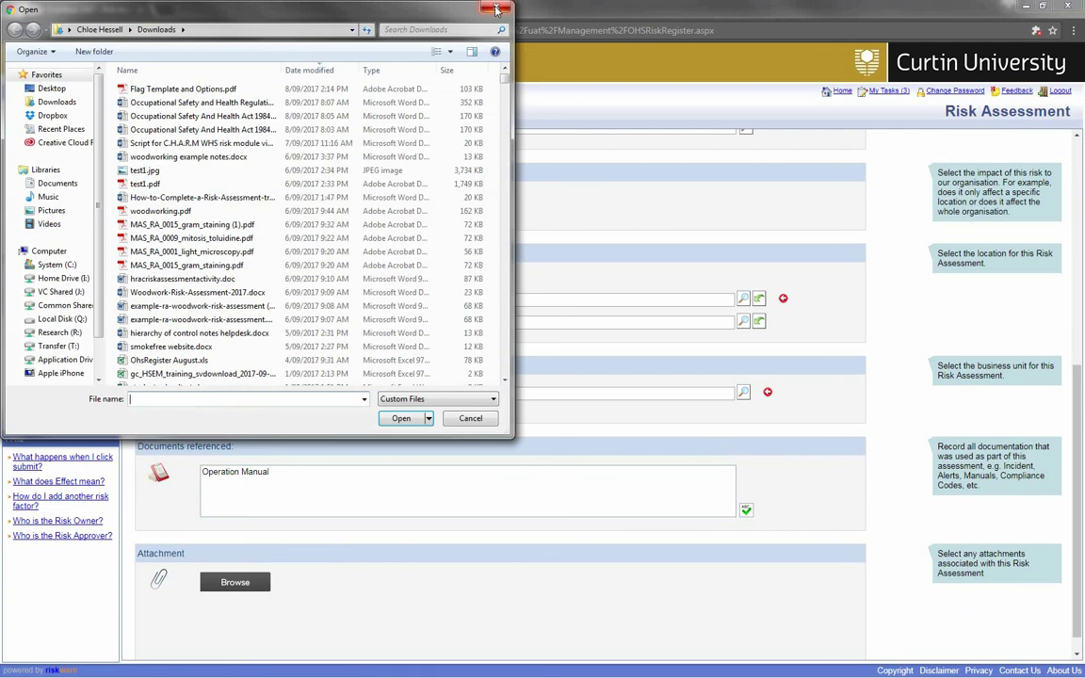
{"action": "left_click", "coordinate": [496, 10]}
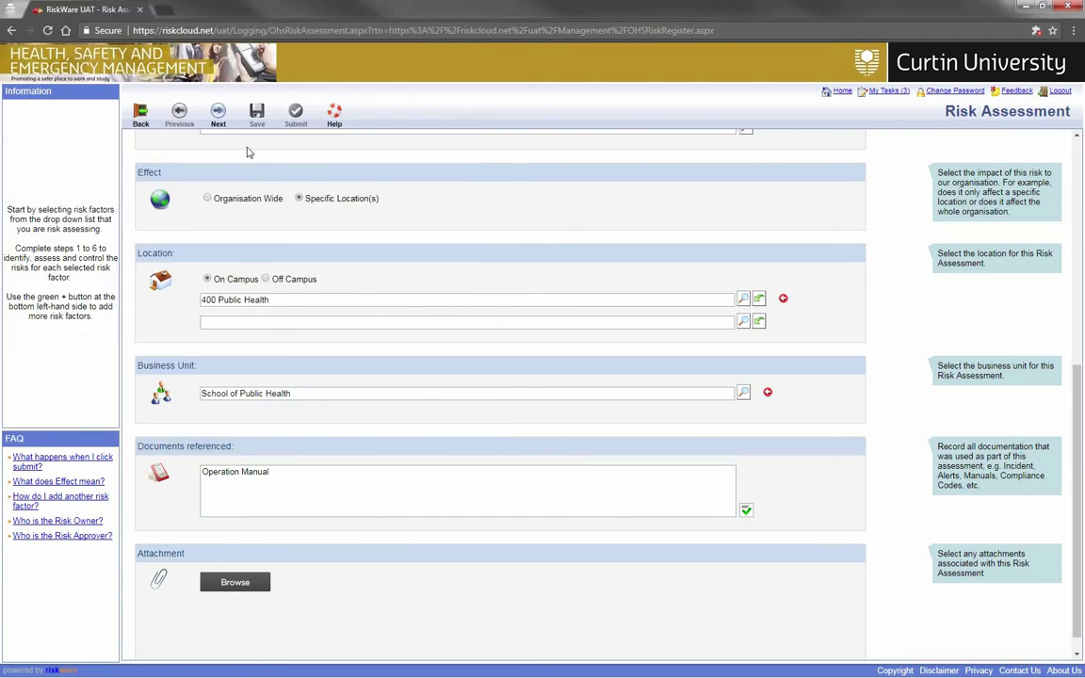
{"action": "left_click", "coordinate": [218, 112]}
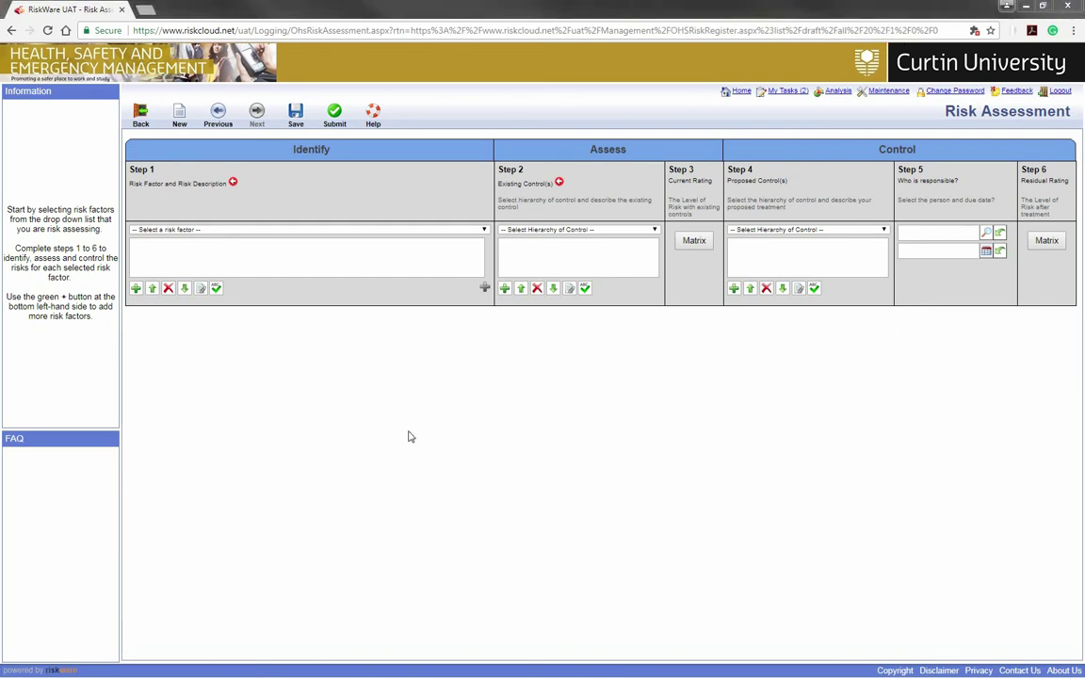
Step: Choose the Plant and Equipment risk factor with Medical incident / emergency and Exposure to moving parts ticked, and paste the band saw risk description
{"action": "left_click", "coordinate": [432, 231]}
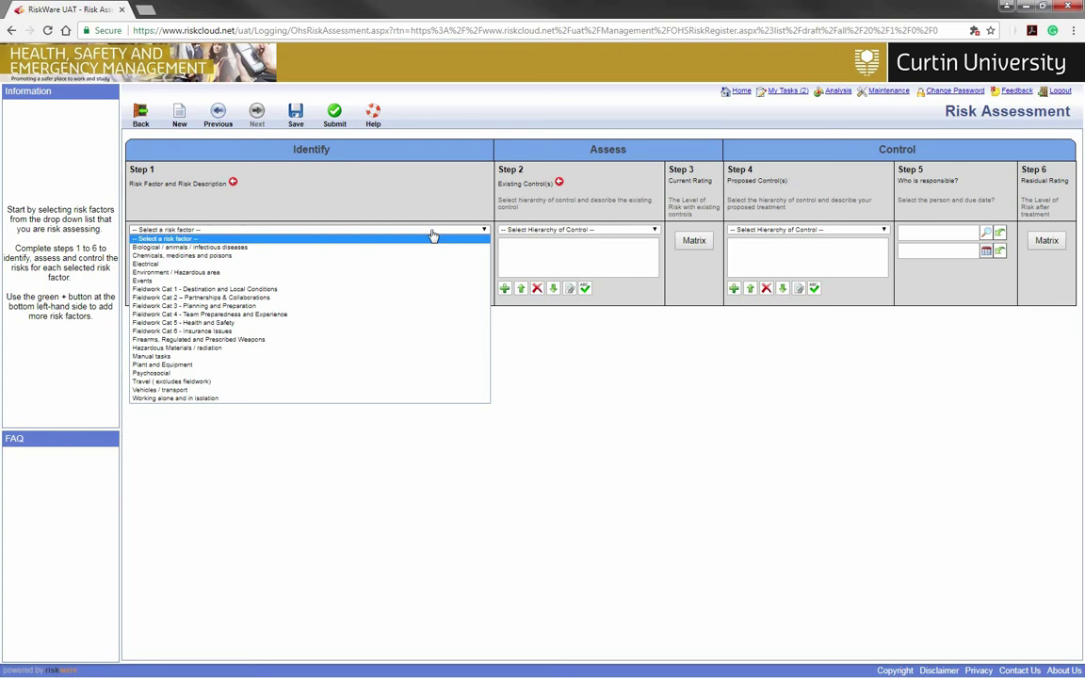
{"action": "left_click", "coordinate": [374, 370]}
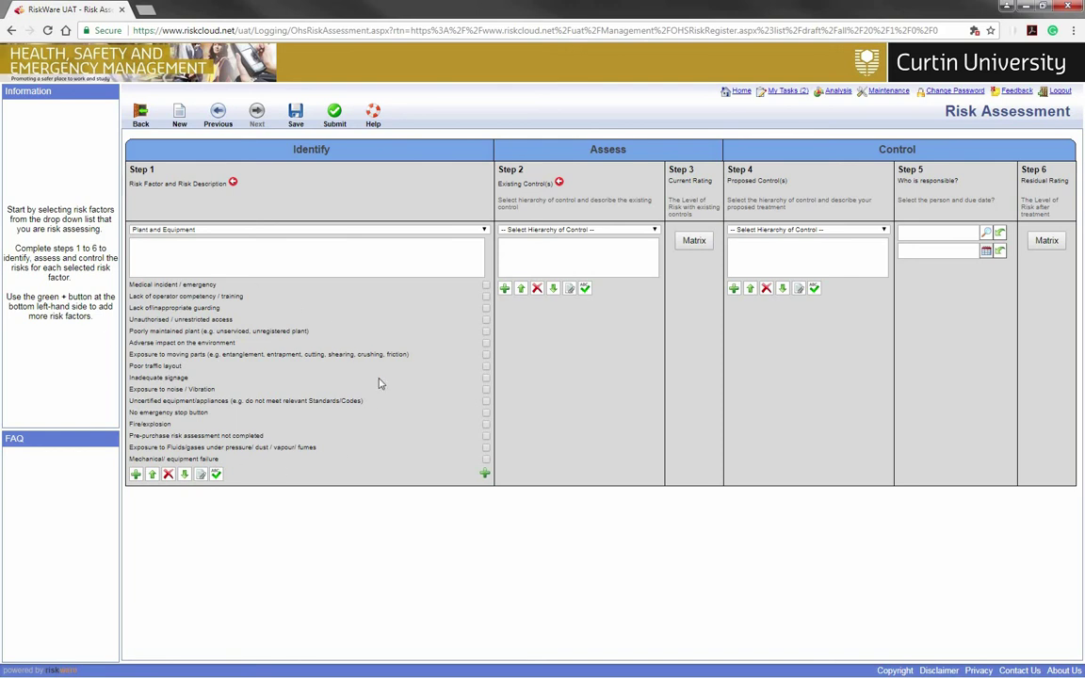
{"action": "left_click", "coordinate": [486, 287]}
{"action": "right_click", "coordinate": [399, 259]}
{"action": "left_click", "coordinate": [428, 329]}
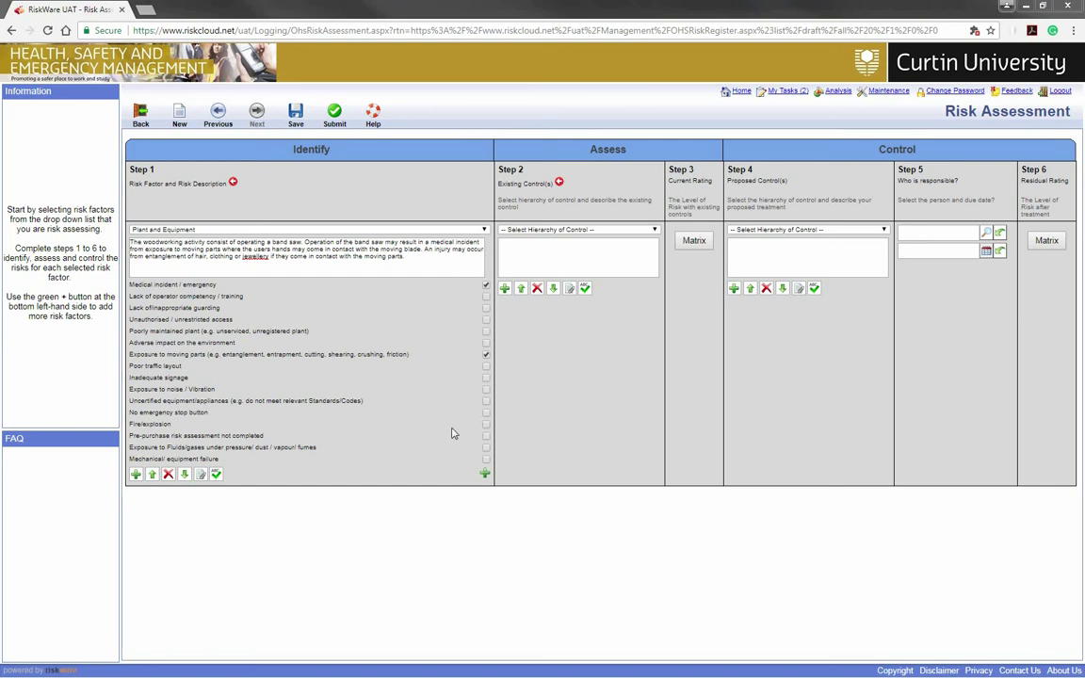
Step: Add another Plant and Equipment risk row with the text "additional risk description"
{"action": "left_click", "coordinate": [485, 475]}
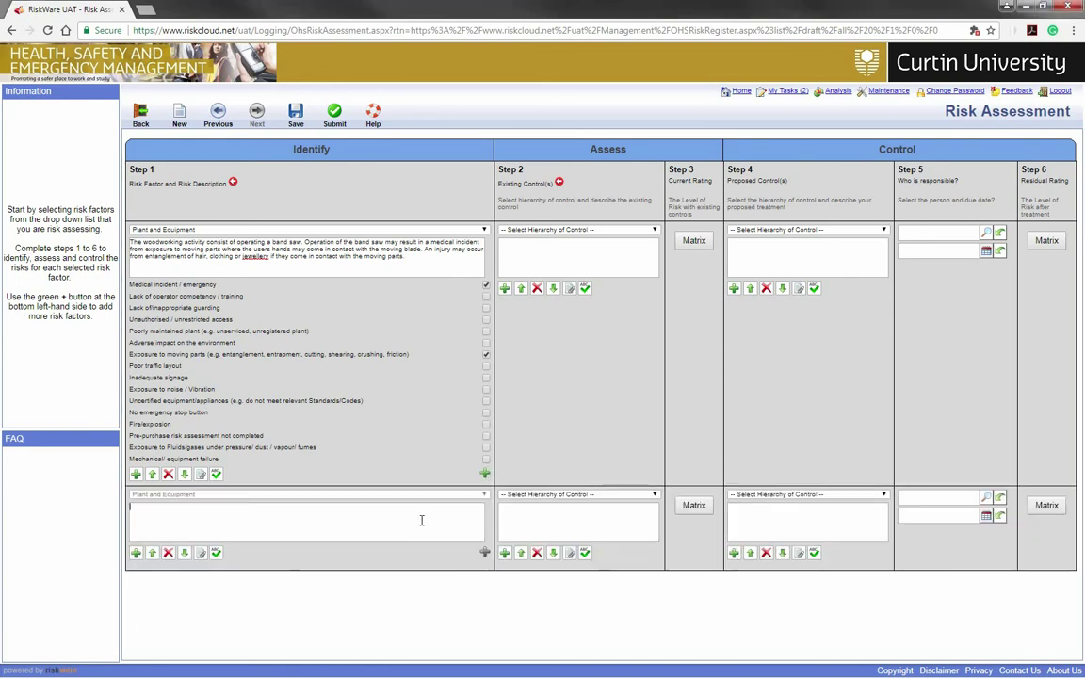
{"action": "type", "text": "additional risk description"}
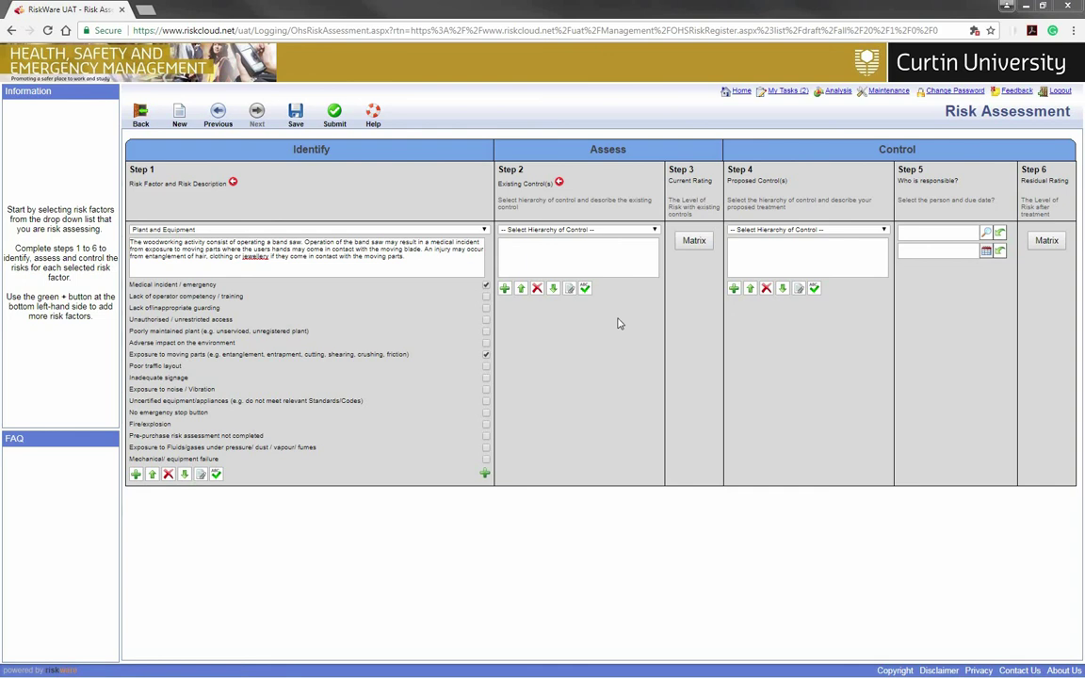
Step: Set the existing control to 4 - Engineering and paste the description "Guarding prevents users from coming in contact with the moving blade."
{"action": "left_click", "coordinate": [619, 231]}
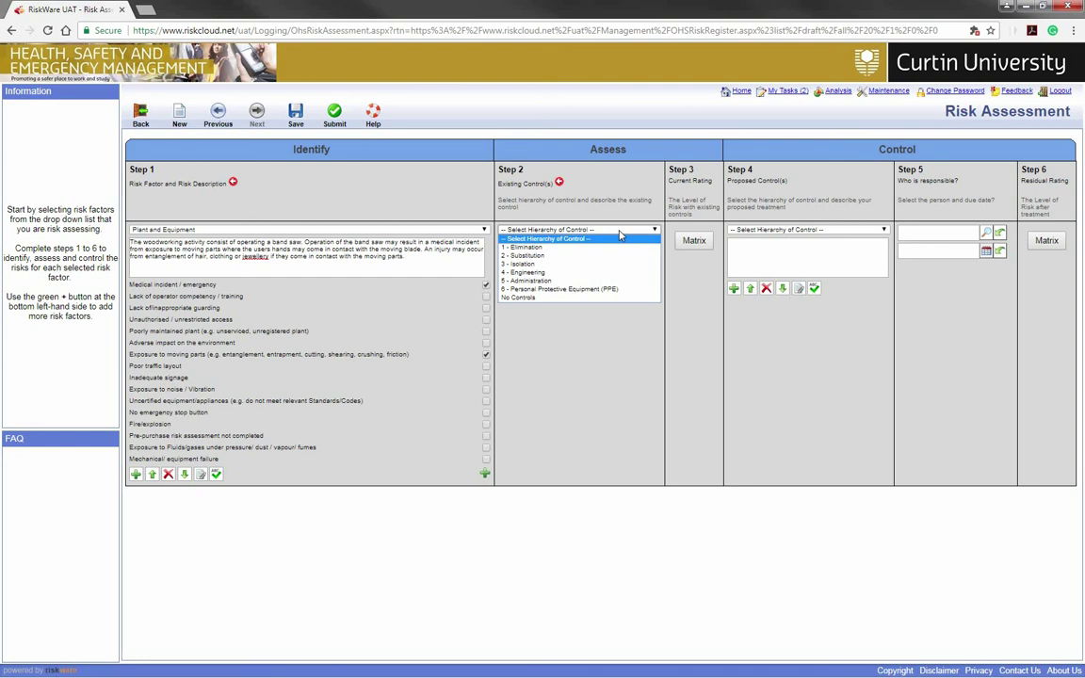
{"action": "left_click", "coordinate": [620, 236]}
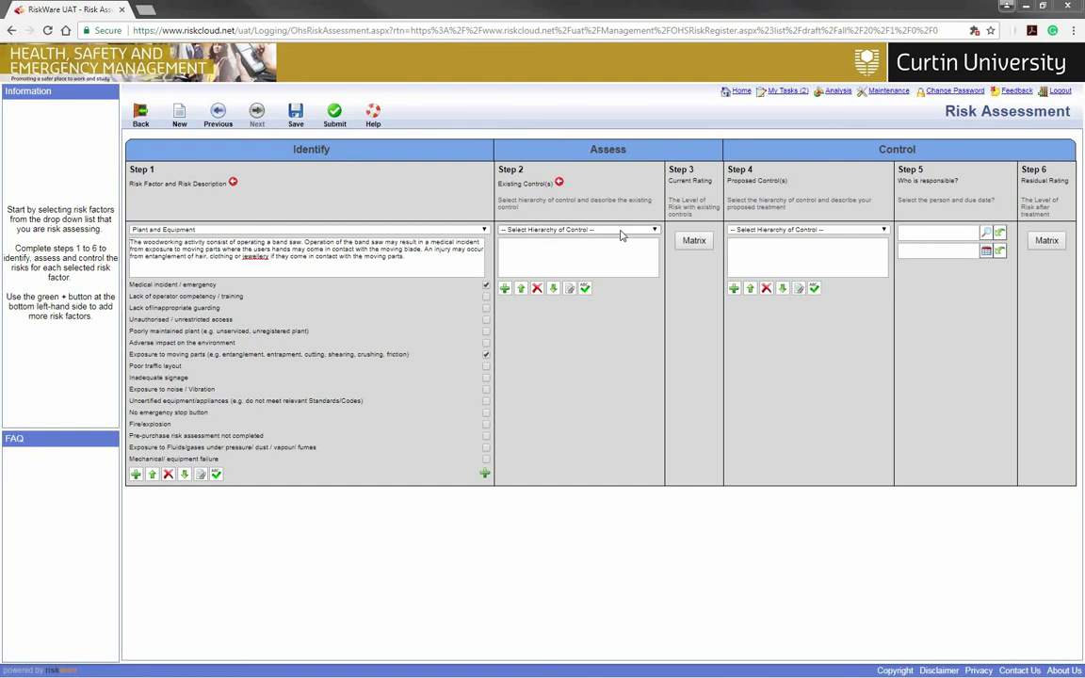
{"action": "left_click", "coordinate": [620, 235]}
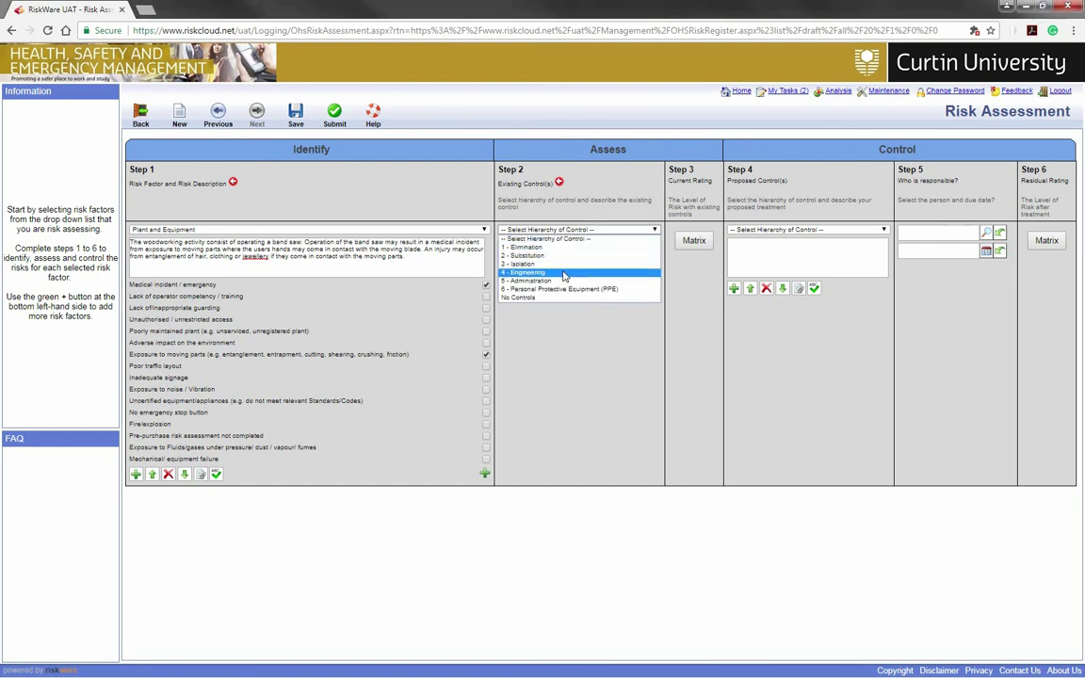
{"action": "left_click", "coordinate": [550, 345]}
{"action": "right_click", "coordinate": [536, 258]}
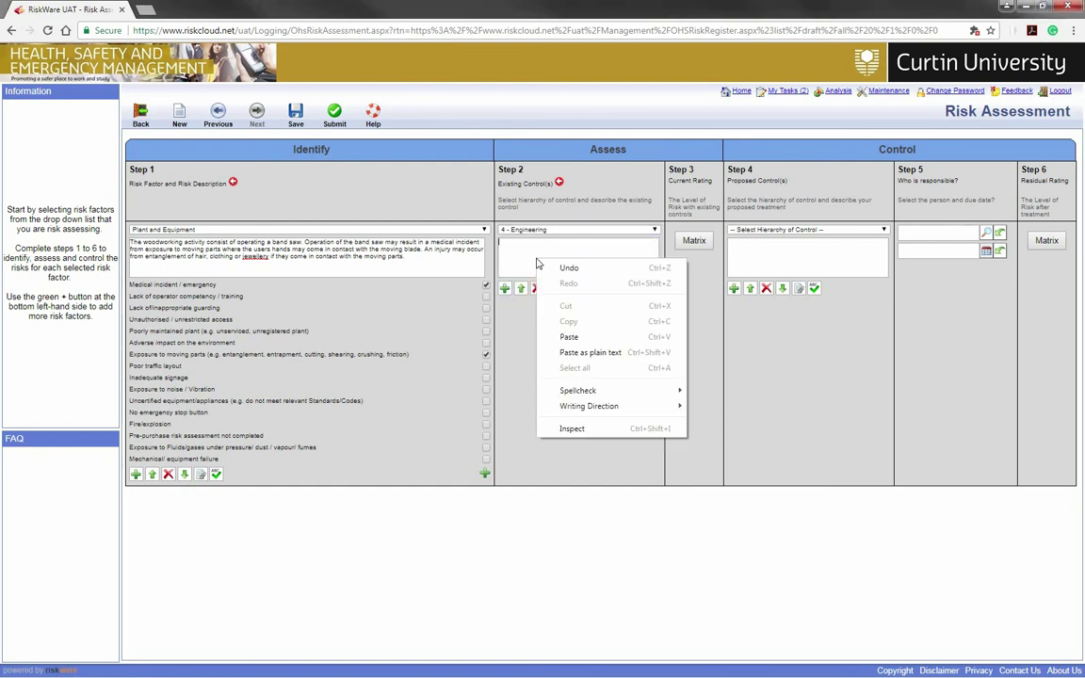
{"action": "left_click", "coordinate": [569, 337]}
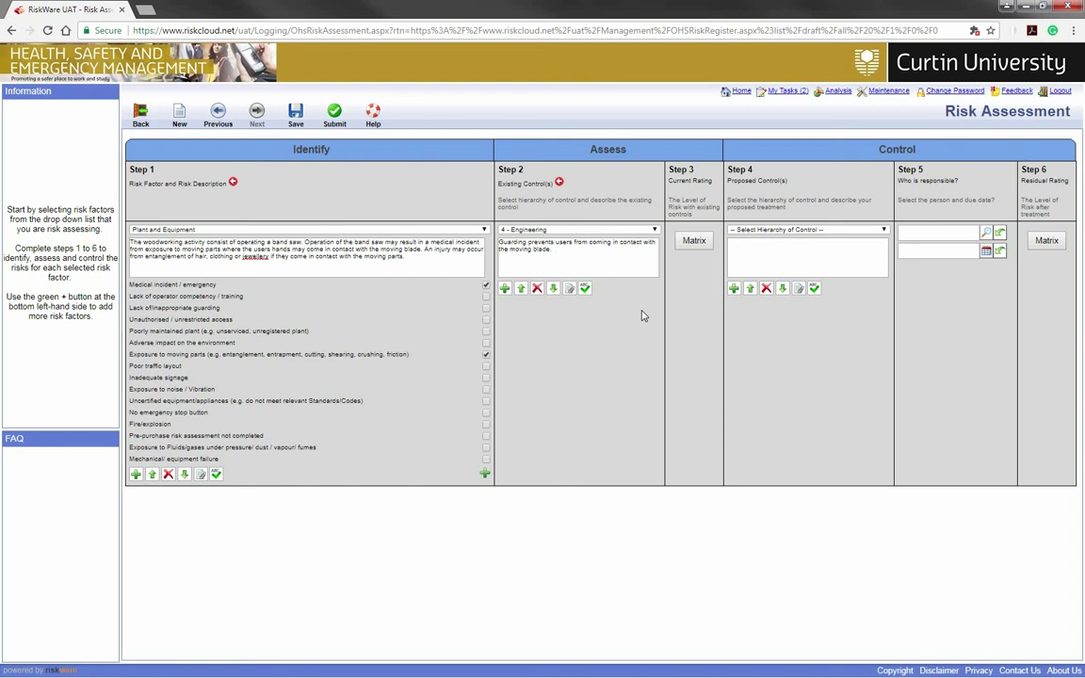
Step: Keep the first existing control as Engineering and add a second existing control of type 5 - Administration
{"action": "left_click", "coordinate": [569, 234]}
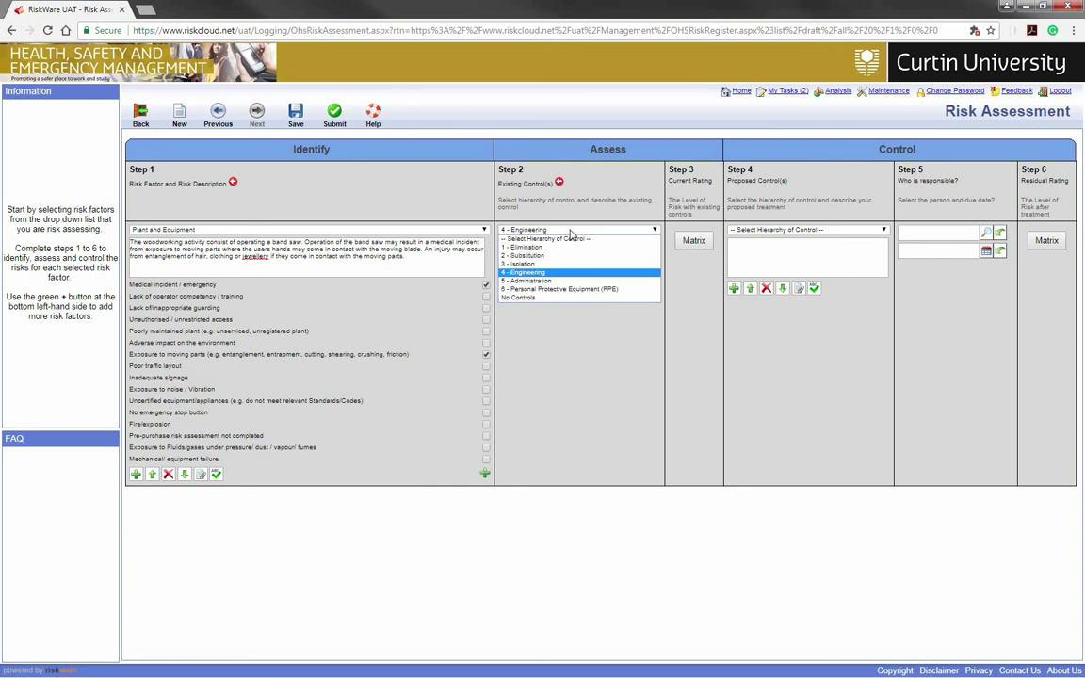
{"action": "left_click", "coordinate": [583, 277]}
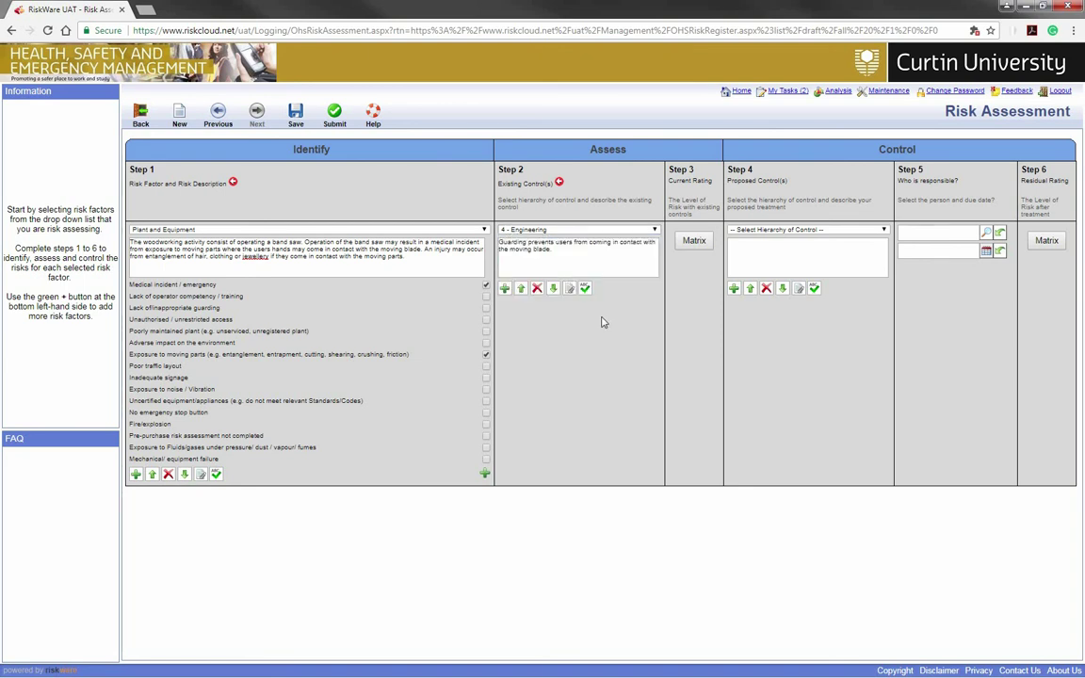
{"action": "left_click", "coordinate": [505, 288]}
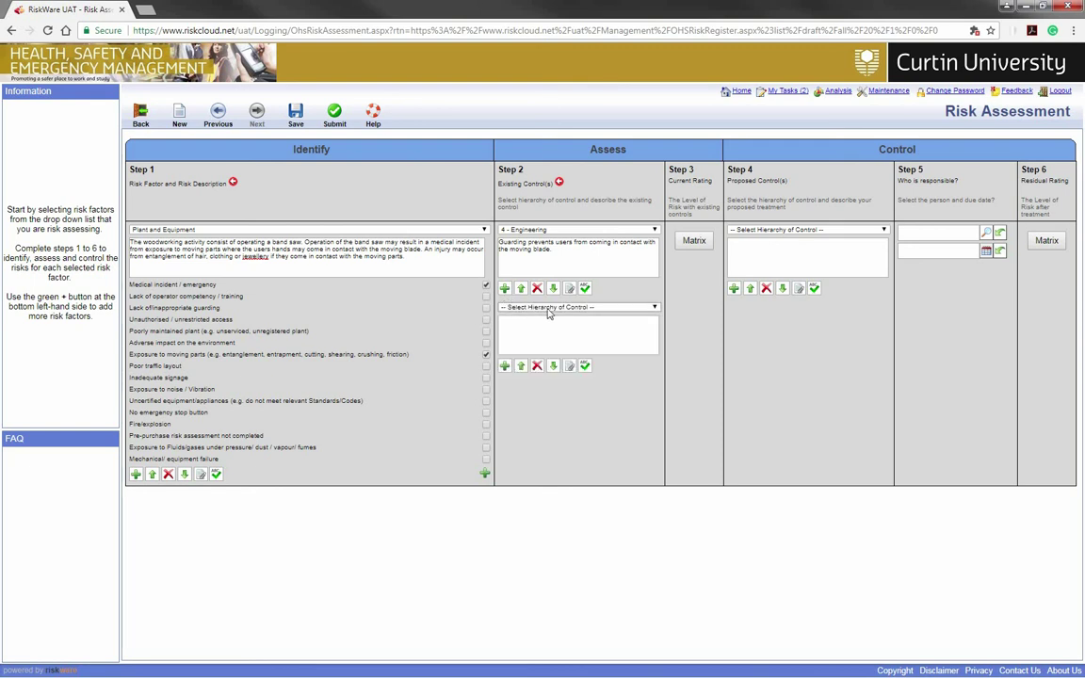
{"action": "left_click", "coordinate": [549, 308]}
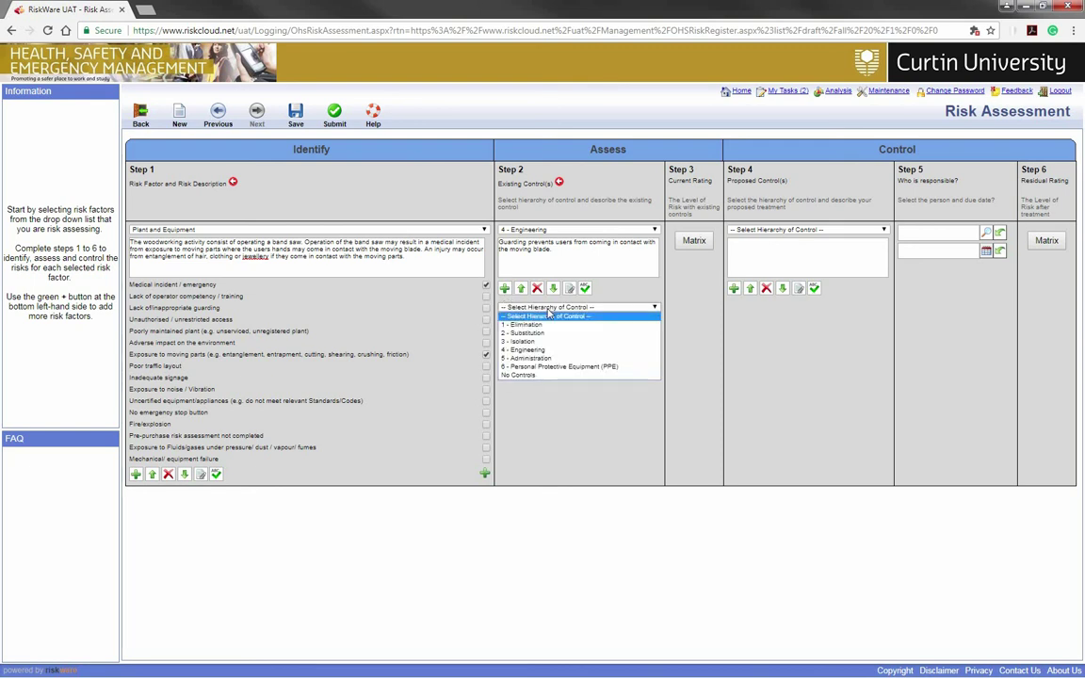
{"action": "left_click", "coordinate": [548, 361]}
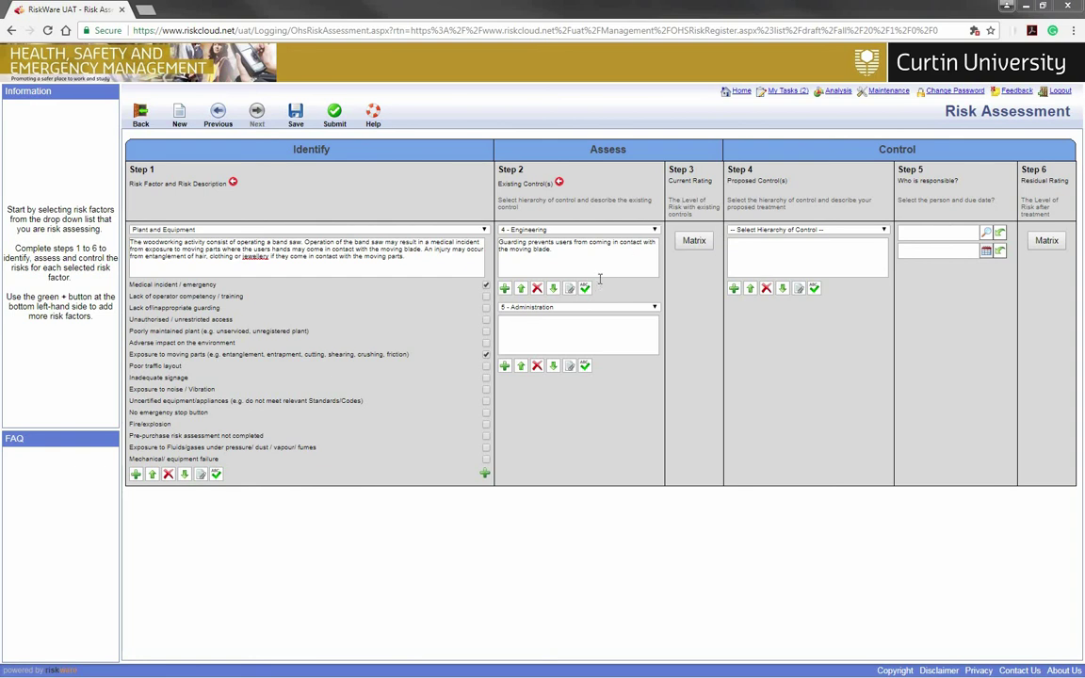
Step: Review the Health & Safety consequence descriptions in the risk matrix and rate the current risk as Medium, with Minor consequence and Possible likelihood
{"action": "left_click", "coordinate": [686, 244]}
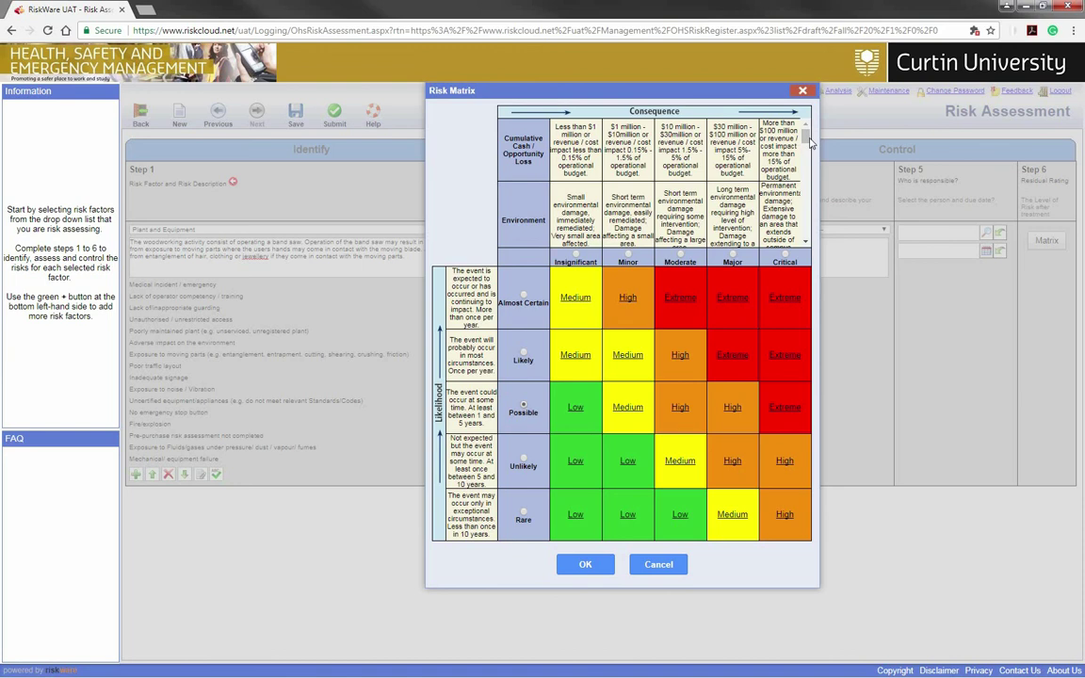
{"action": "left_click_drag", "start_coordinate": [806, 134], "coordinate": [807, 162]}
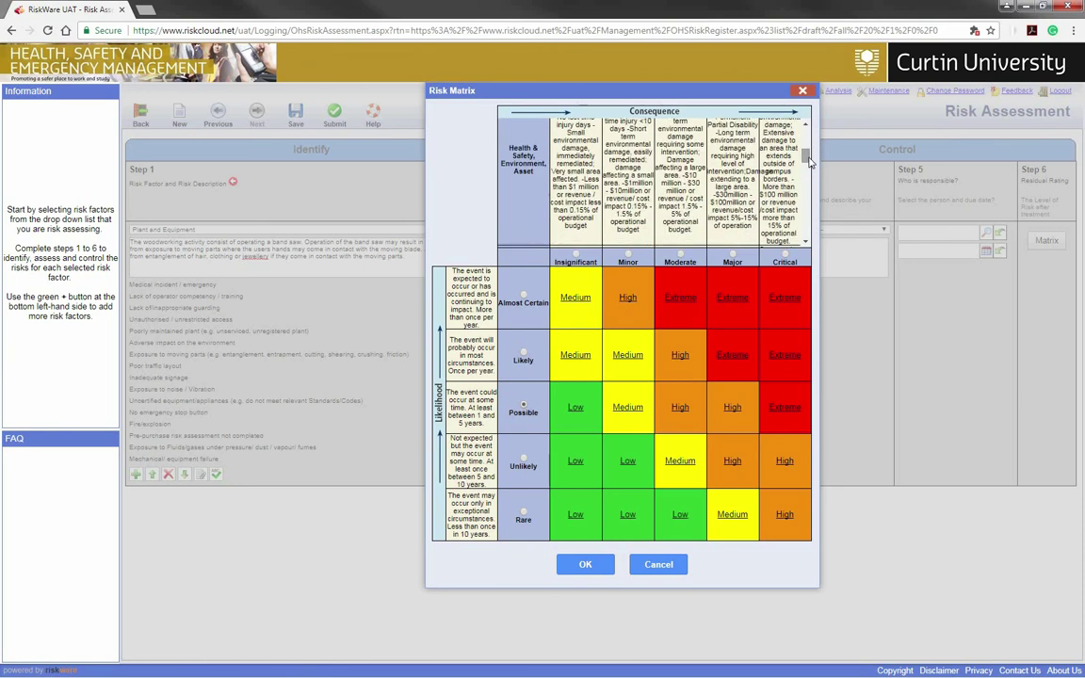
{"action": "scroll", "coordinate": [802, 161], "scroll_direction": "up", "scroll_amount": 2}
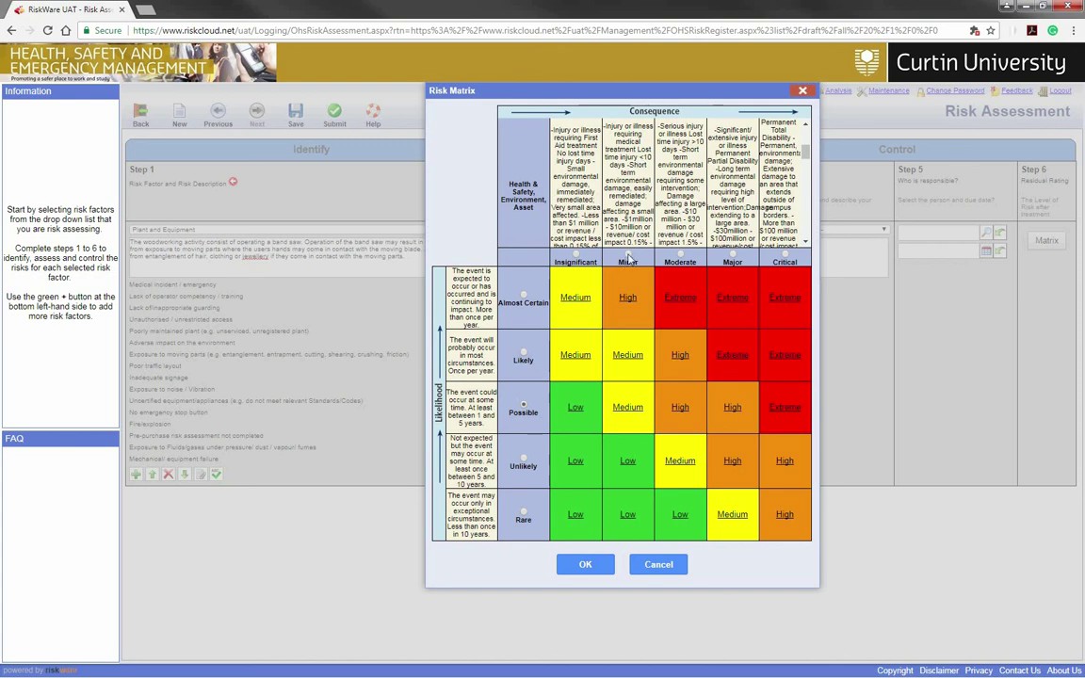
{"action": "left_click", "coordinate": [627, 407]}
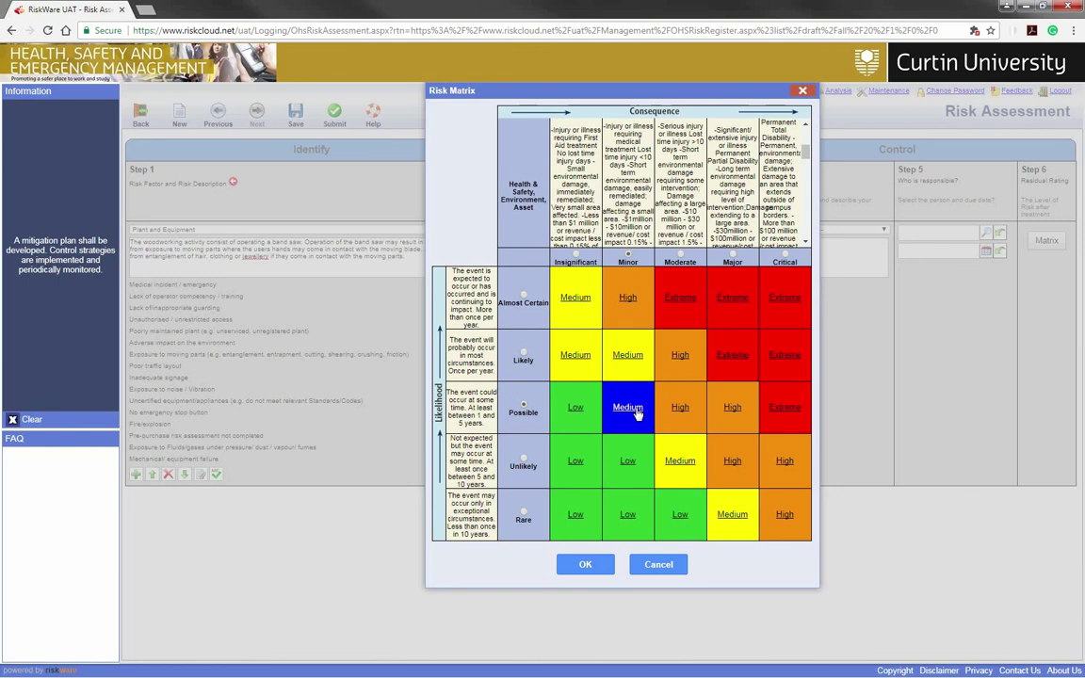
{"action": "left_click", "coordinate": [585, 563]}
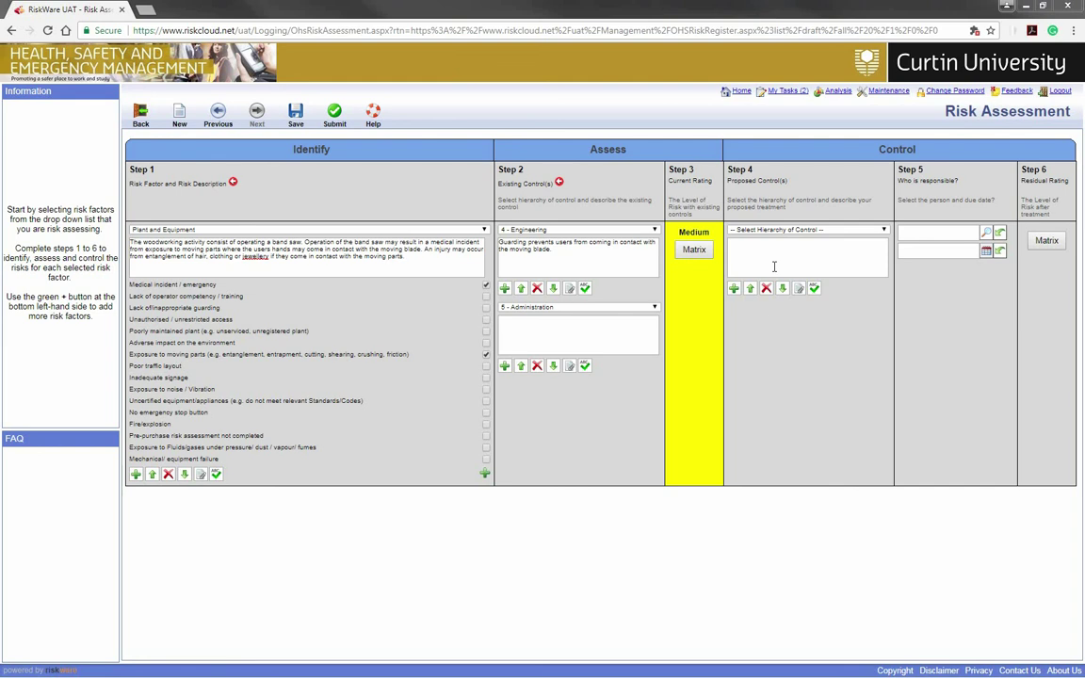
Step: Set the proposed control to 5 - Administration and describe a guideline enforcing tied-back hair, tucked-away loose clothing and removed jewelry for everyone entering the workshop
{"action": "left_click", "coordinate": [855, 230]}
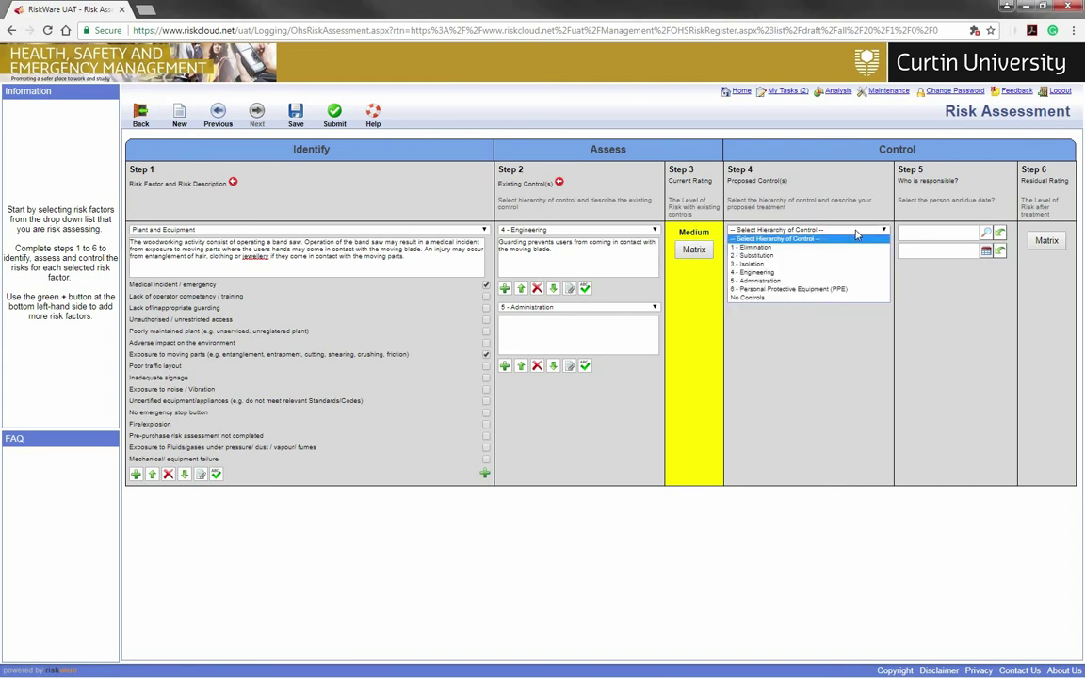
{"action": "left_click", "coordinate": [824, 282]}
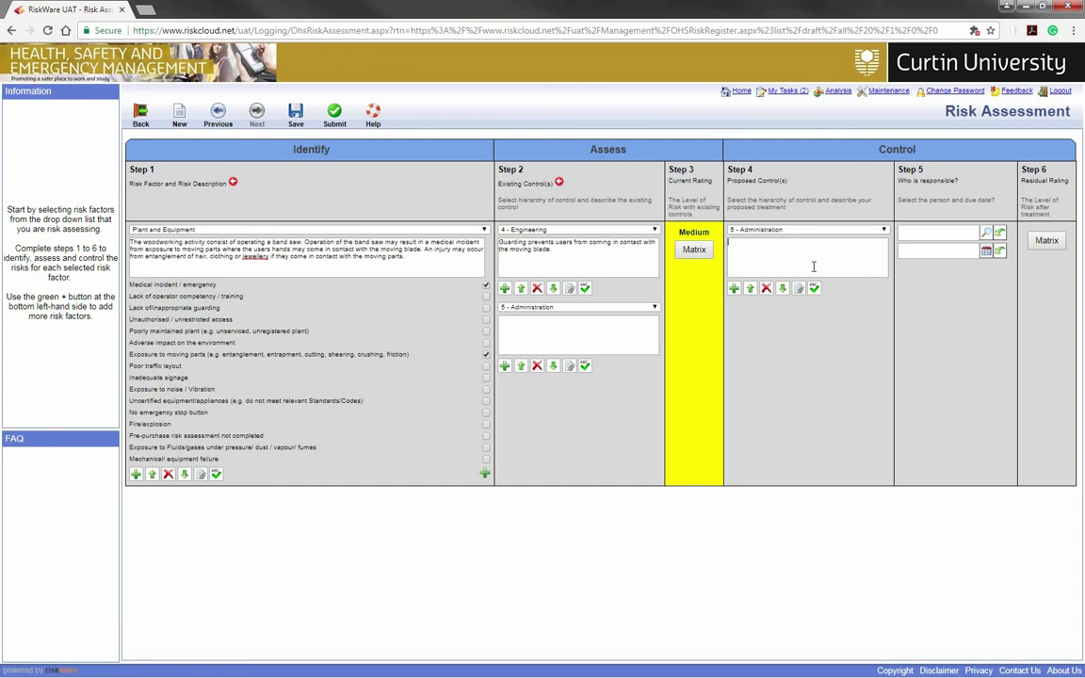
{"action": "left_click", "coordinate": [813, 267]}
{"action": "type", "text": "Write and enforce a guideline to ensure all people entering the workshop will have hair their tied back, loose clothing tucked away and jewelry removed."}
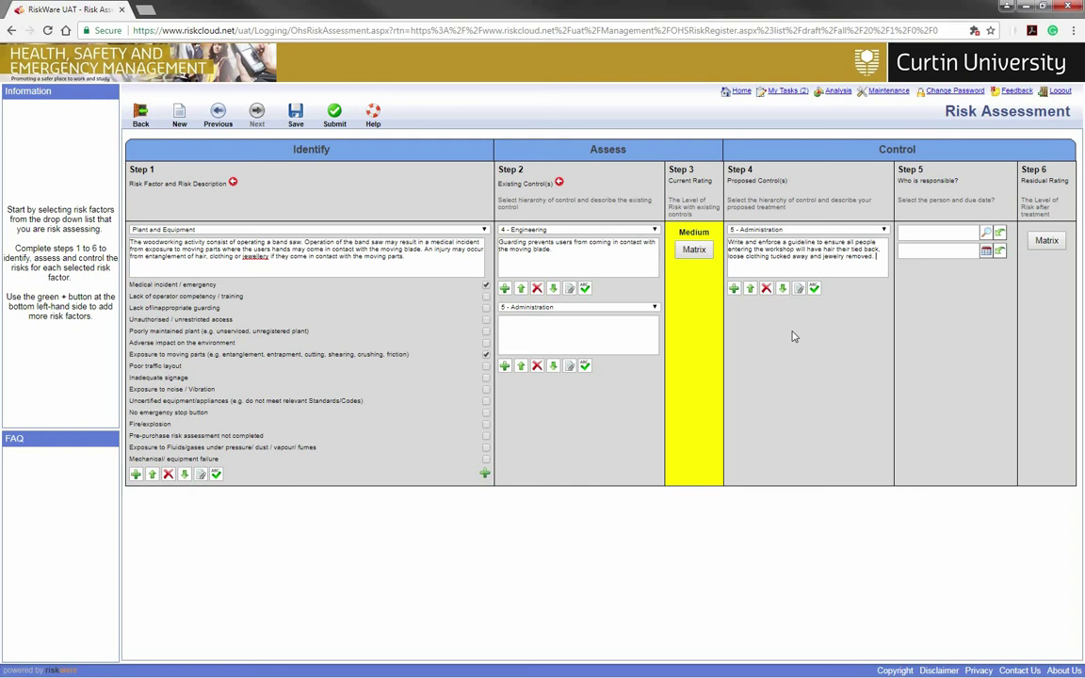
Step: Add a second proposed control of type 6 - Personal Protective Equipment (PPE) with the description "test"
{"action": "left_click", "coordinate": [734, 288]}
{"action": "left_click", "coordinate": [758, 308]}
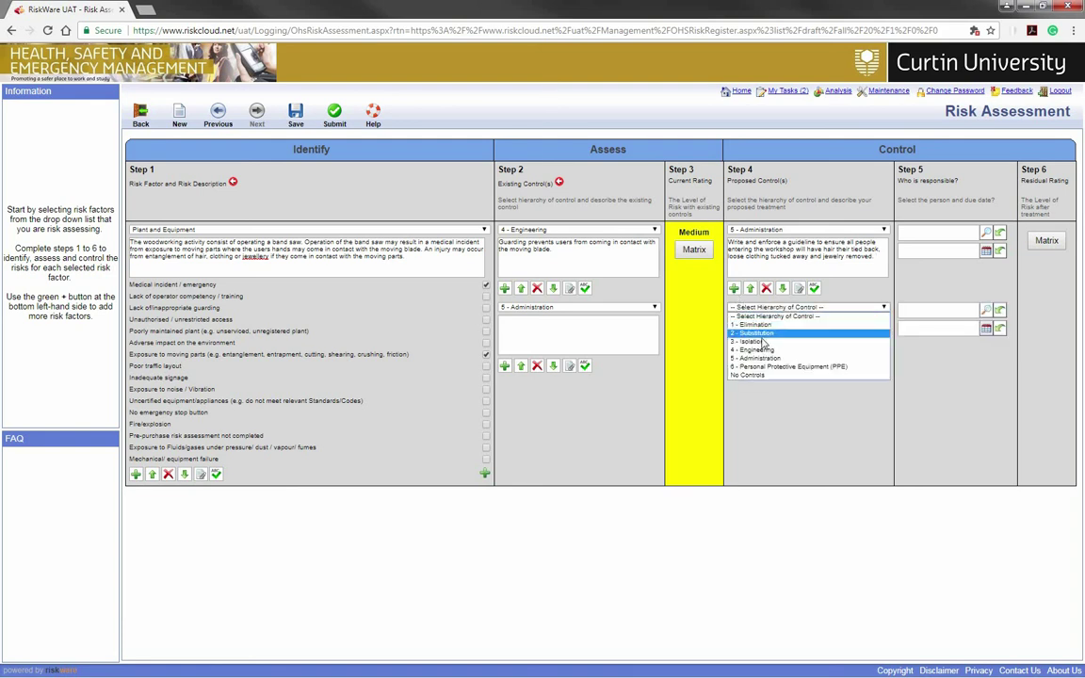
{"action": "left_click", "coordinate": [769, 368]}
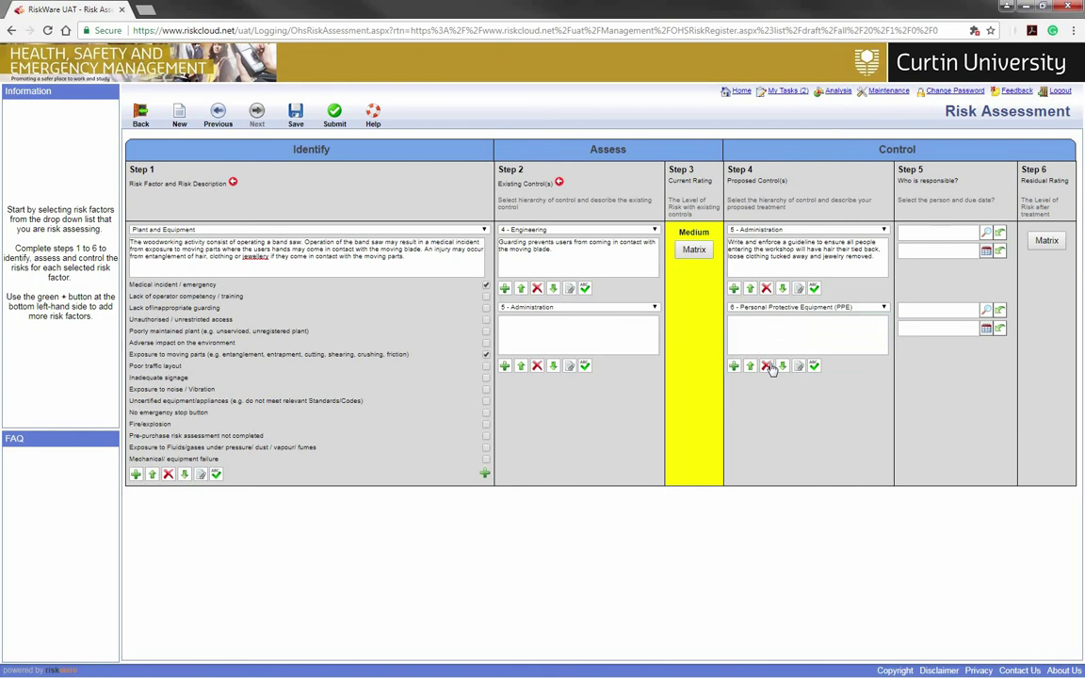
{"action": "left_click", "coordinate": [767, 366]}
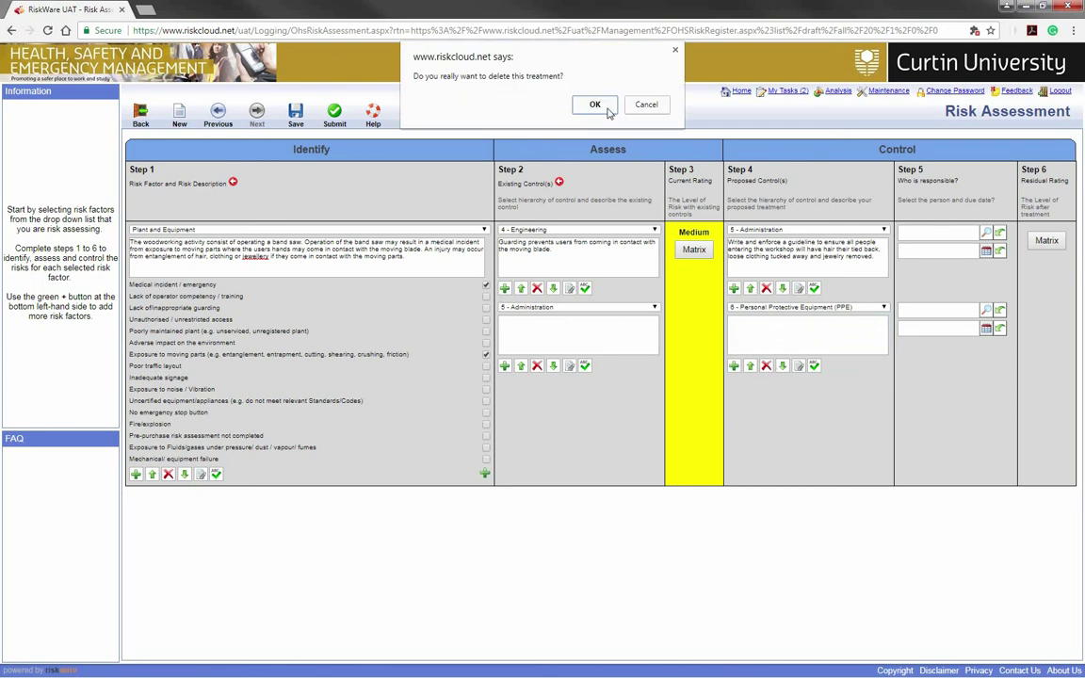
{"action": "key", "text": "Return"}
{"action": "key", "text": "Return"}
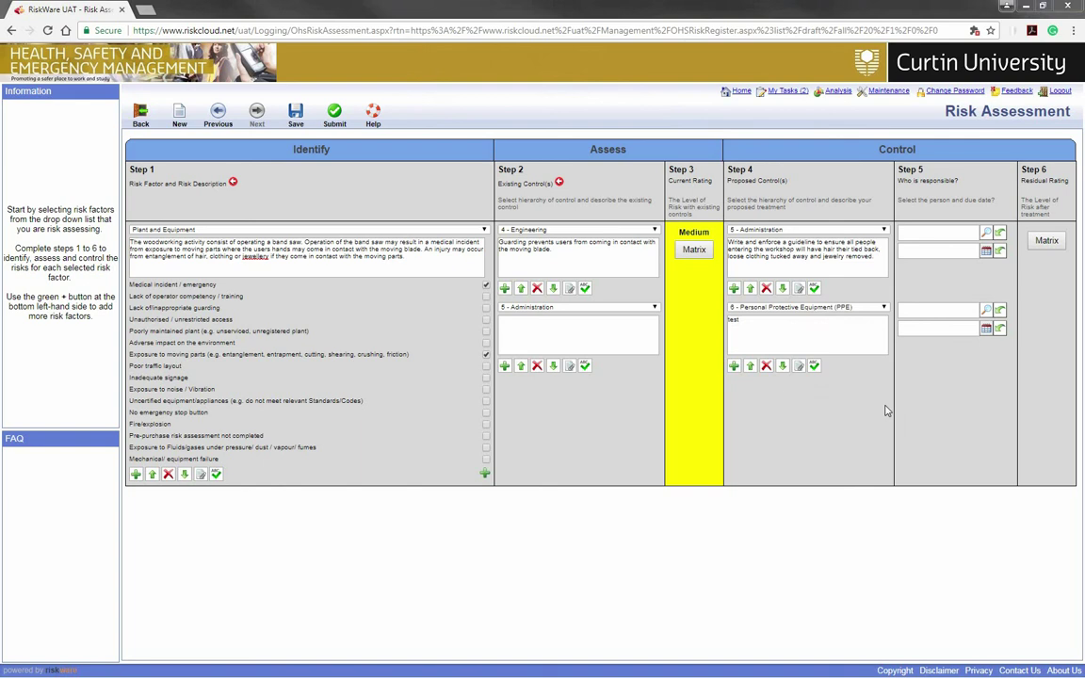
Step: Find the Supervisor TEST account, make it responsible for the proposed Administration control, and set the due date to 22/09/2017
{"action": "left_click", "coordinate": [985, 233]}
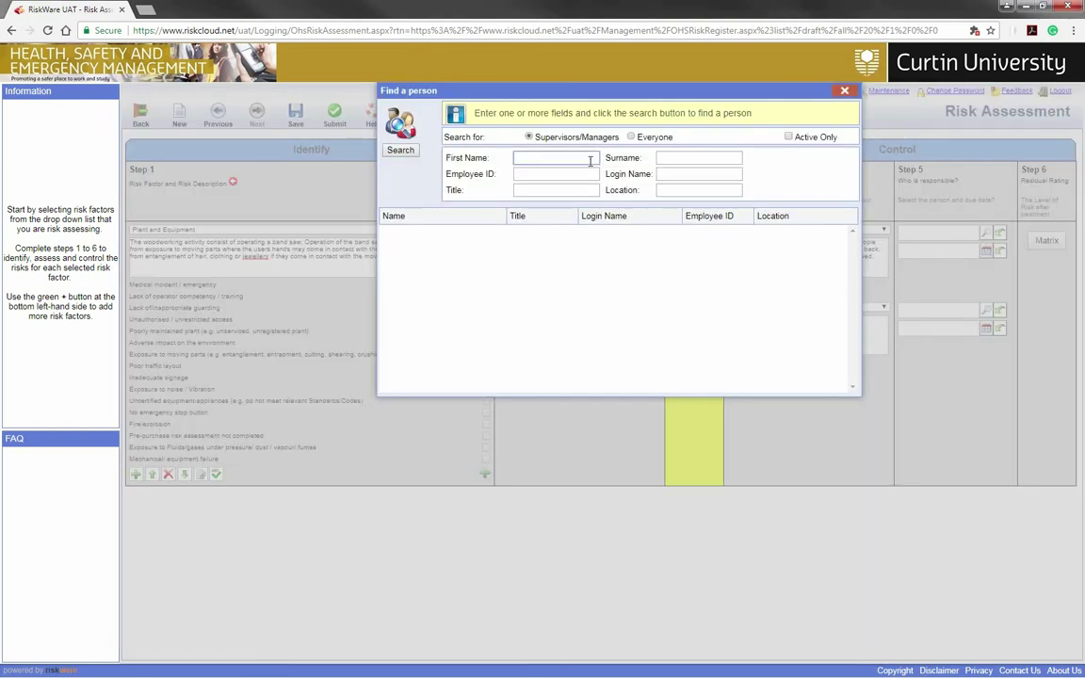
{"action": "type", "text": "supervisor"}
{"action": "key", "text": "Return"}
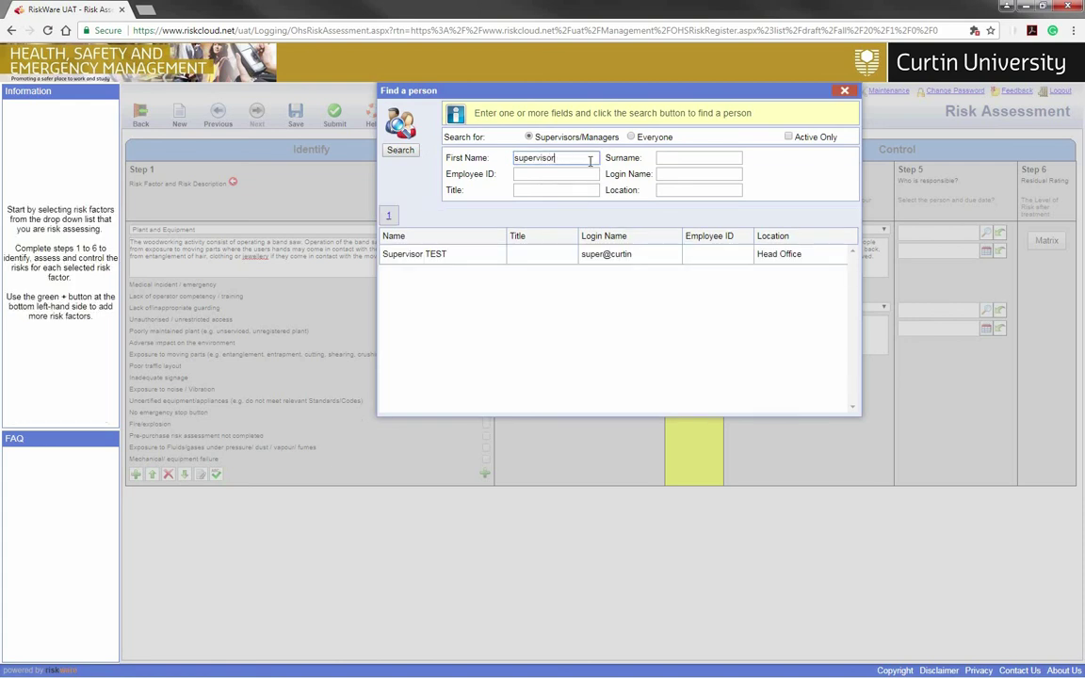
{"action": "left_click", "coordinate": [476, 252]}
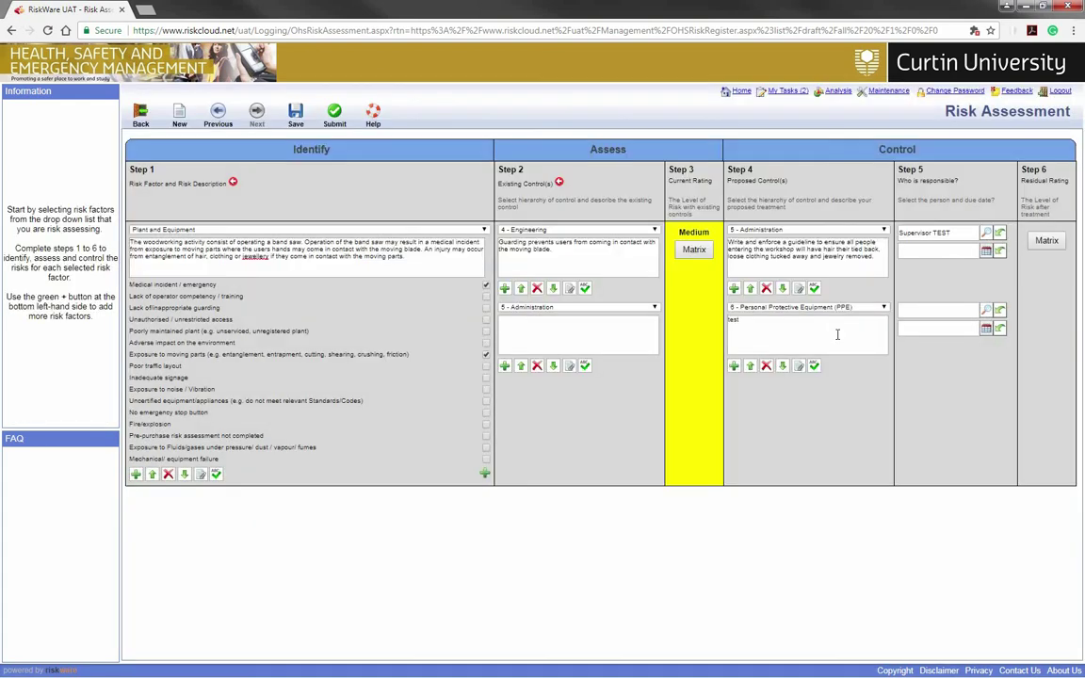
{"action": "left_click", "coordinate": [986, 252]}
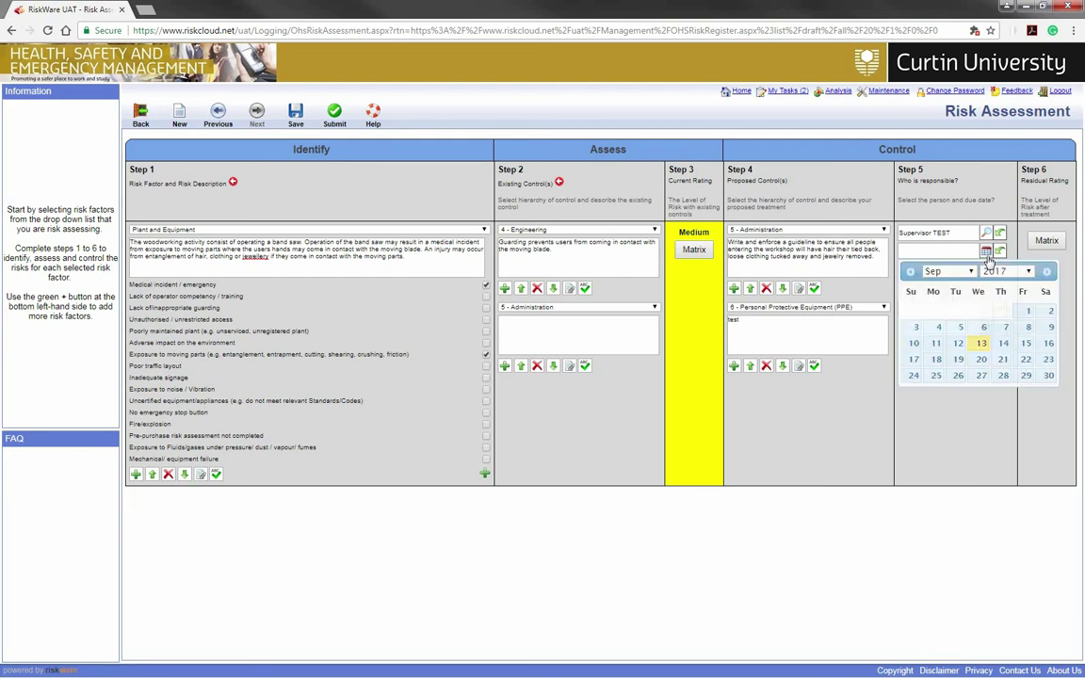
{"action": "left_click", "coordinate": [1026, 360]}
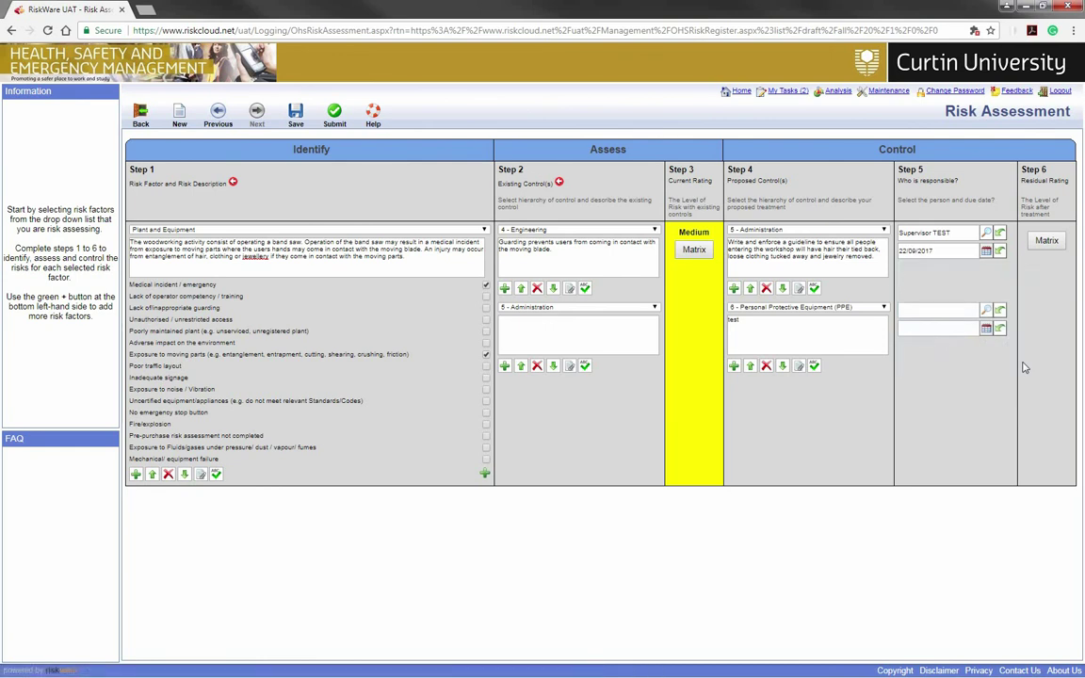
Step: Assign the proposed PPE control to the Supervisor TEST account, found by searching for "super", with due date 22/09/2017
{"action": "left_click", "coordinate": [984, 311]}
{"action": "left_click", "coordinate": [544, 160]}
{"action": "type", "text": "s"}
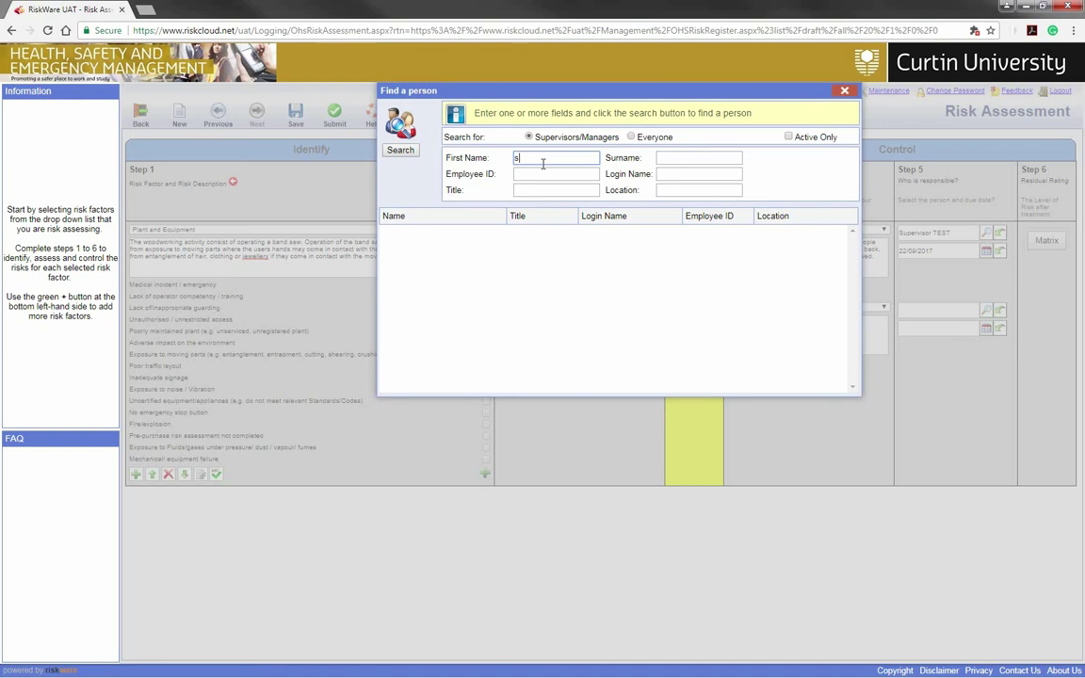
{"action": "type", "text": "uper"}
{"action": "key", "text": "Return"}
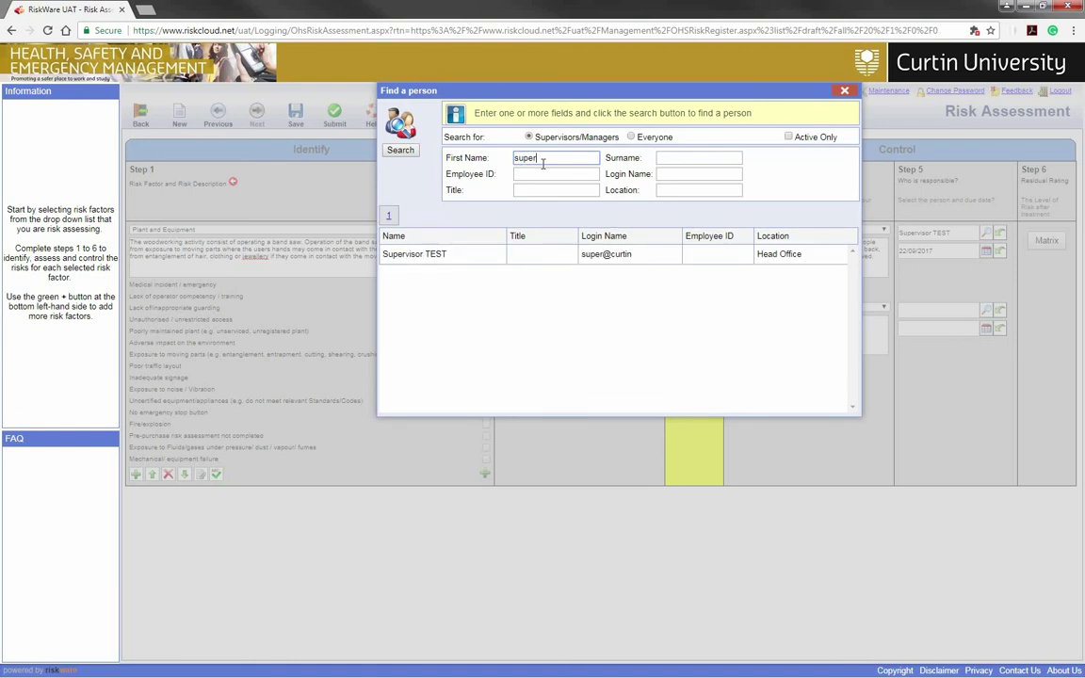
{"action": "left_click", "coordinate": [484, 256]}
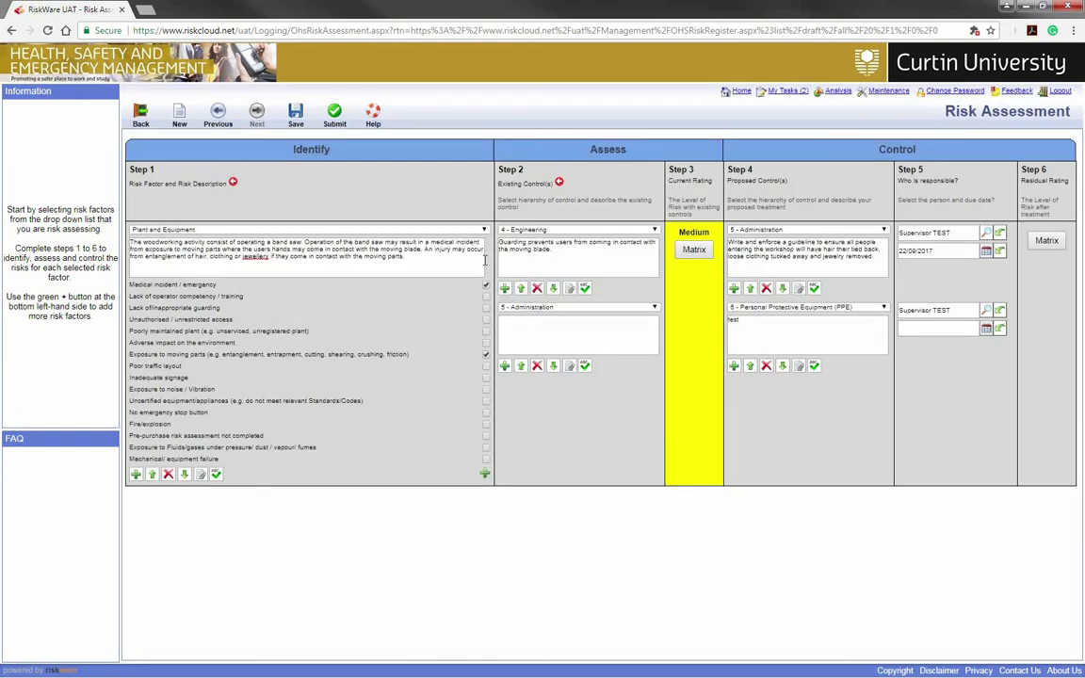
{"action": "left_click", "coordinate": [986, 329]}
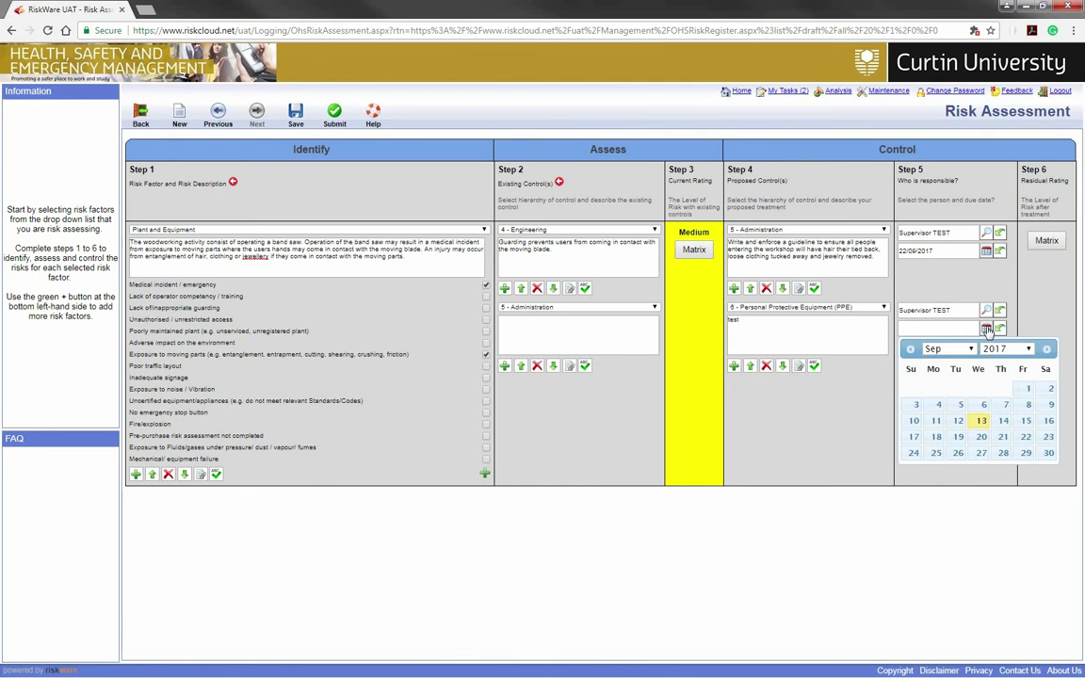
{"action": "left_click", "coordinate": [1027, 438]}
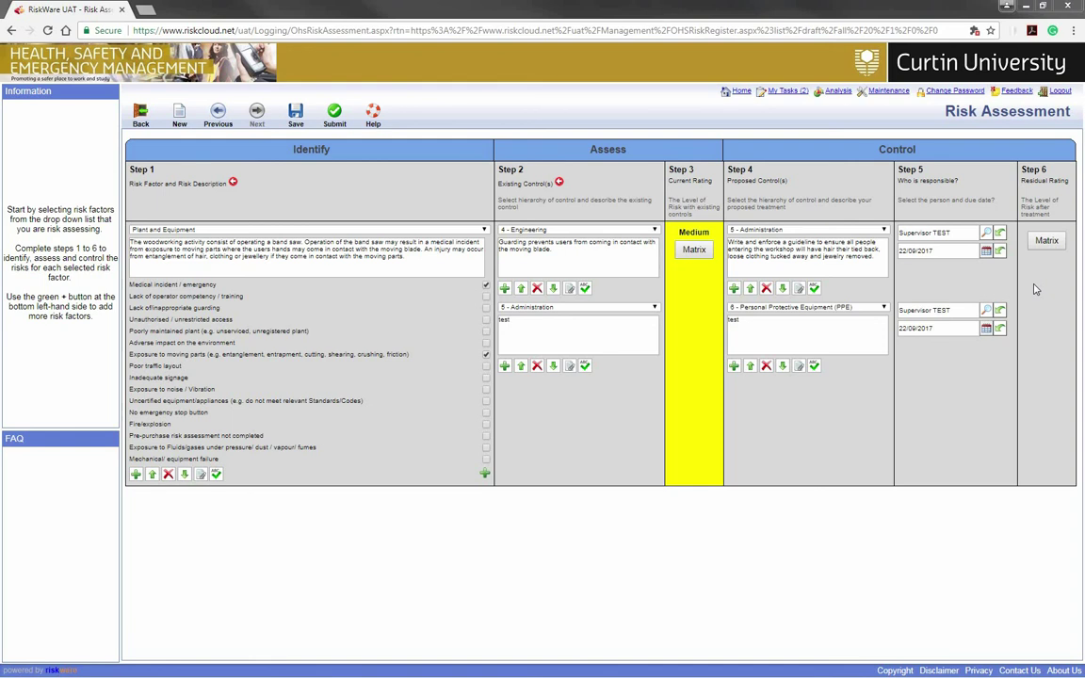
Step: Rate the residual risk as Low in the risk matrix, with Minor consequence and Unlikely likelihood
{"action": "left_click", "coordinate": [1040, 243]}
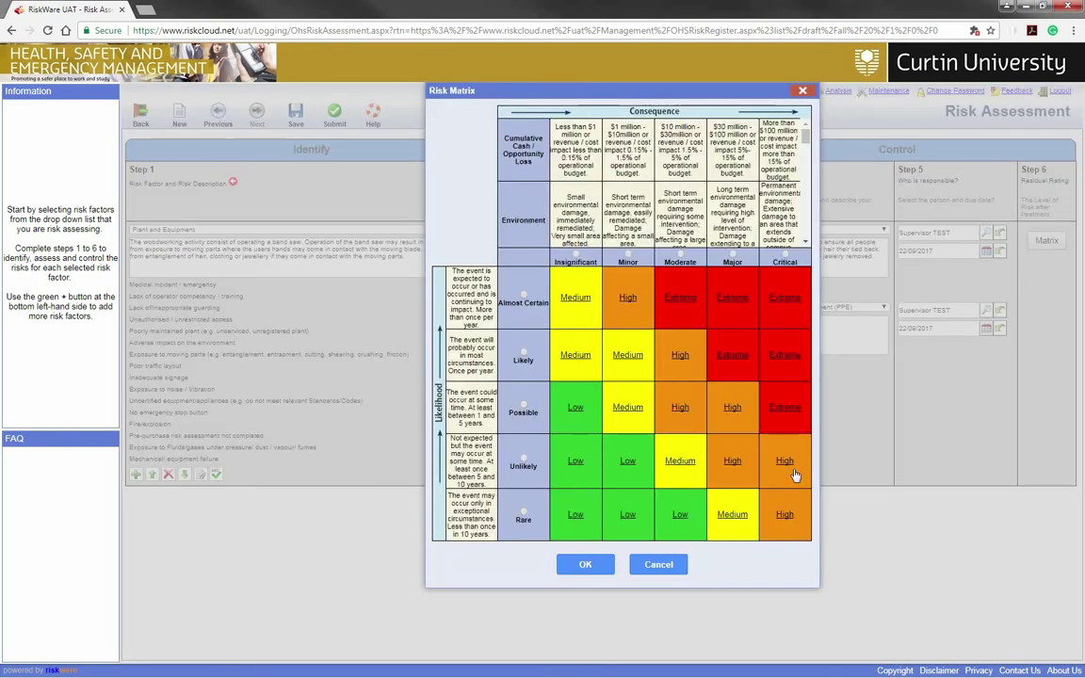
{"action": "left_click", "coordinate": [524, 458]}
{"action": "left_click", "coordinate": [627, 256]}
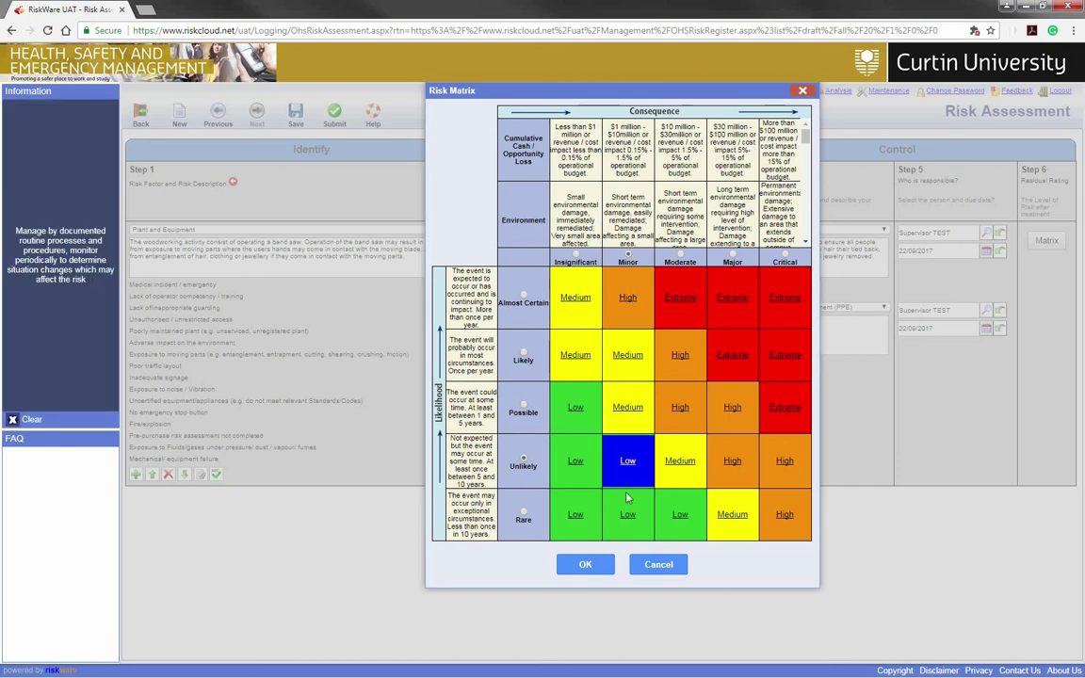
{"action": "left_click", "coordinate": [605, 566]}
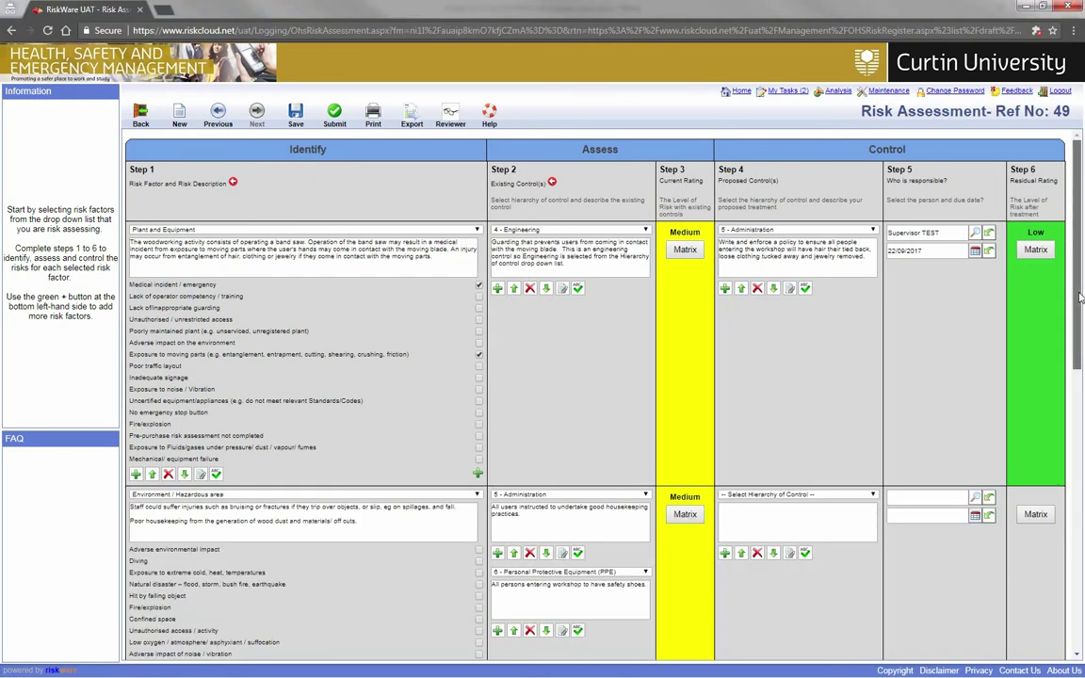
Step: Review all risk factor rows of the saved assessment down to Electrical and submit the risk assessment
{"action": "left_click_drag", "start_coordinate": [1081, 297], "coordinate": [1080, 588]}
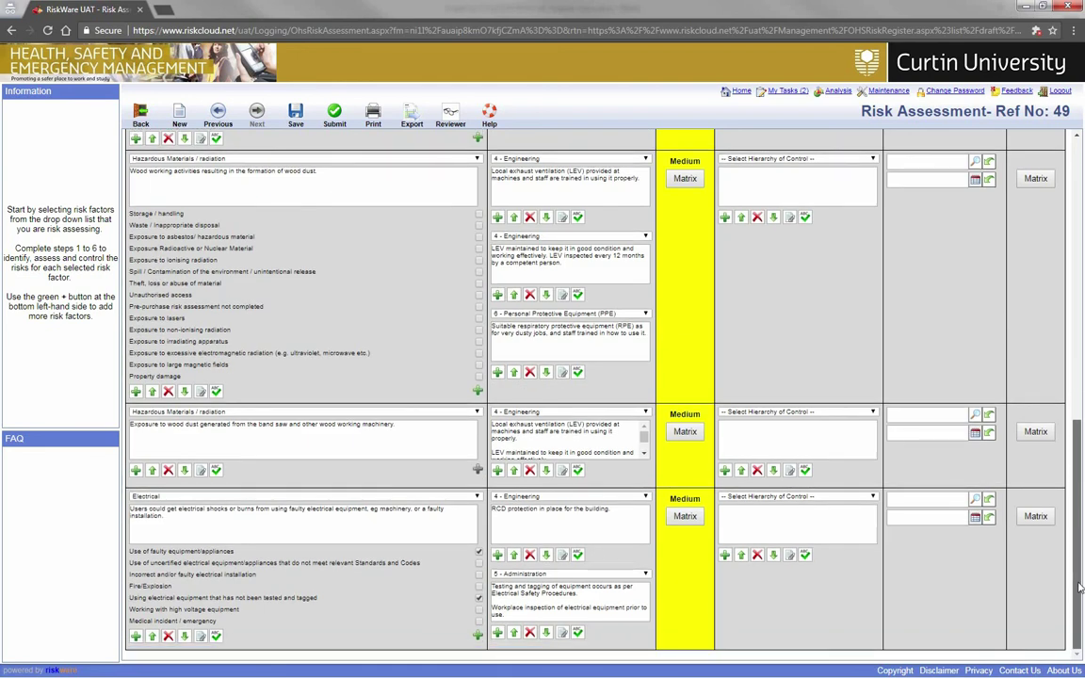
{"action": "left_click_drag", "start_coordinate": [1080, 587], "coordinate": [1067, 407]}
{"action": "left_click_drag", "start_coordinate": [1067, 389], "coordinate": [1057, 277]}
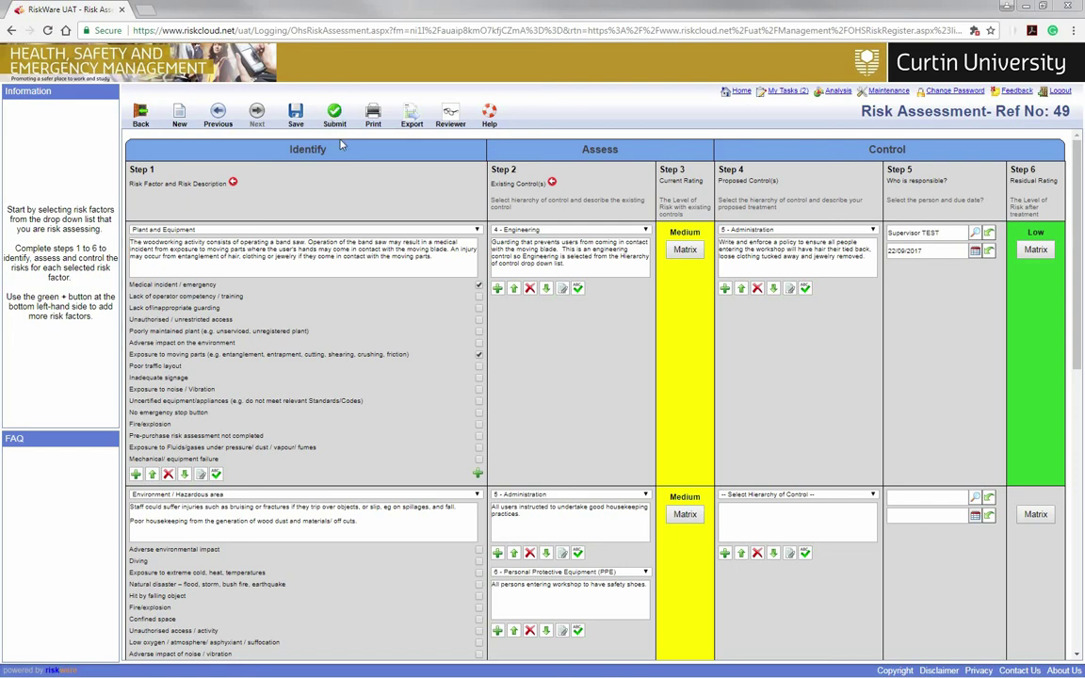
{"action": "left_click", "coordinate": [334, 113]}
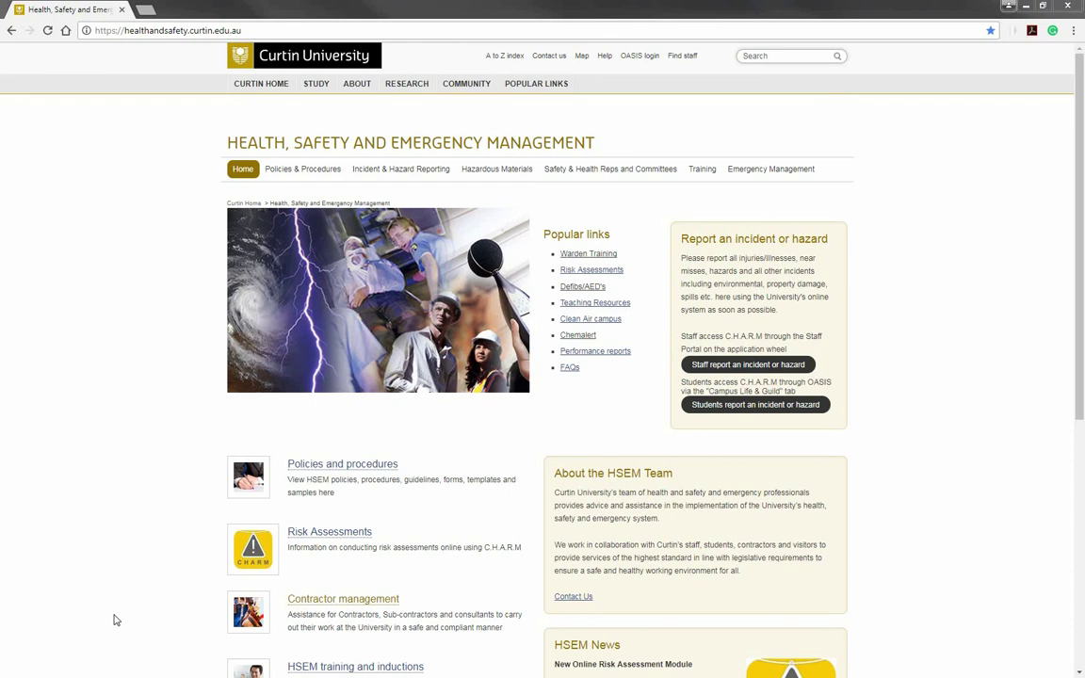
Step: Open the Risk Assessments information page on Curtin's Health, Safety and Emergency Management website
{"action": "left_click", "coordinate": [351, 537]}
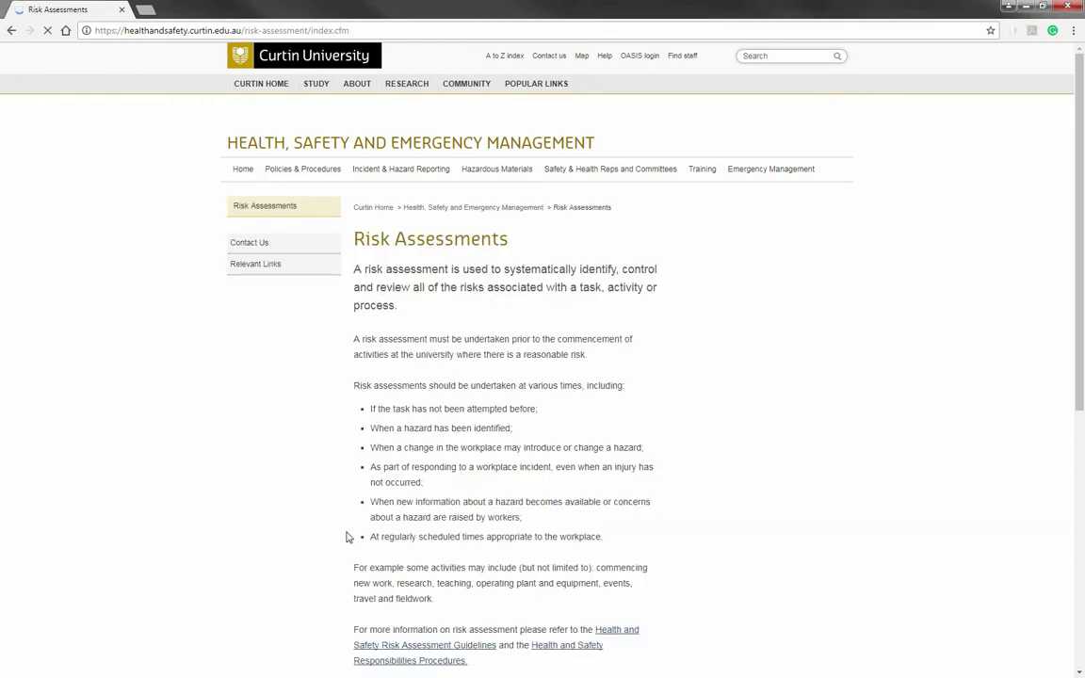